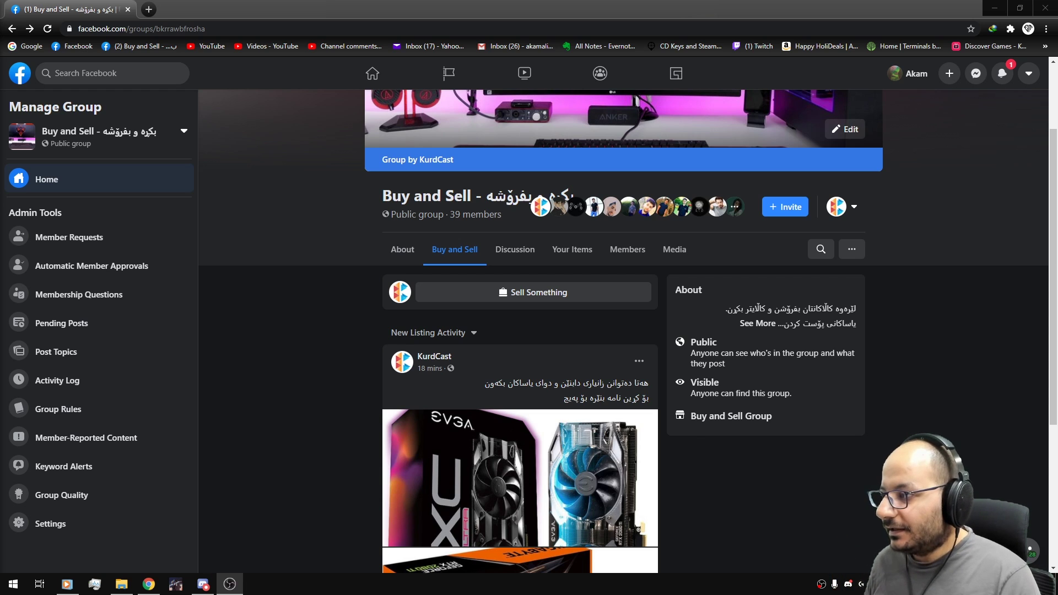
Step: Expand the group's About text to read the full posting rules
left_click(757, 324)
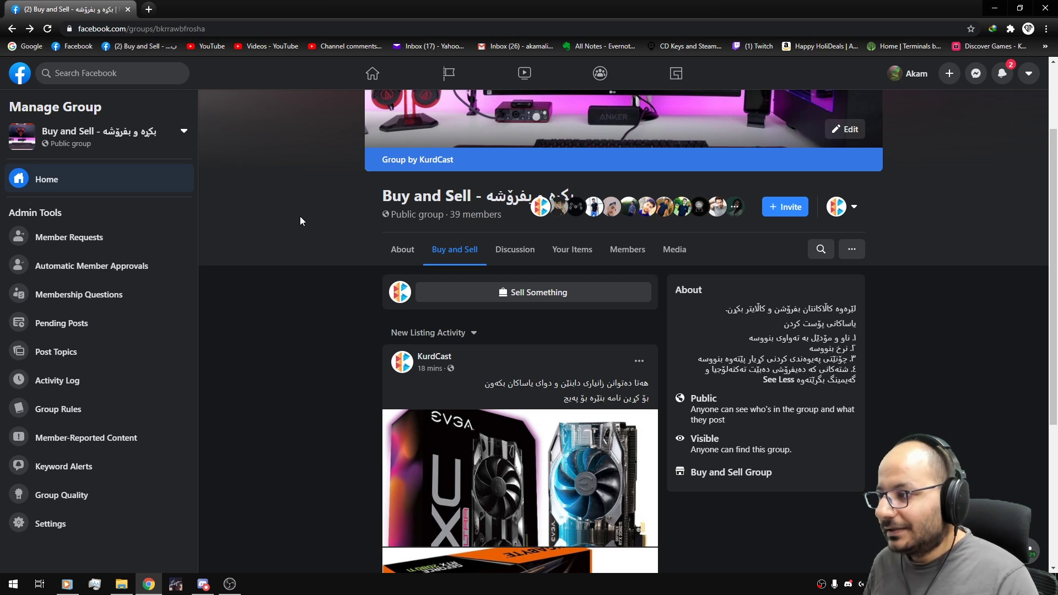
Step: Start a new item-for-sale listing in the group and add the JPG product photo from the Desktop
left_click(543, 298)
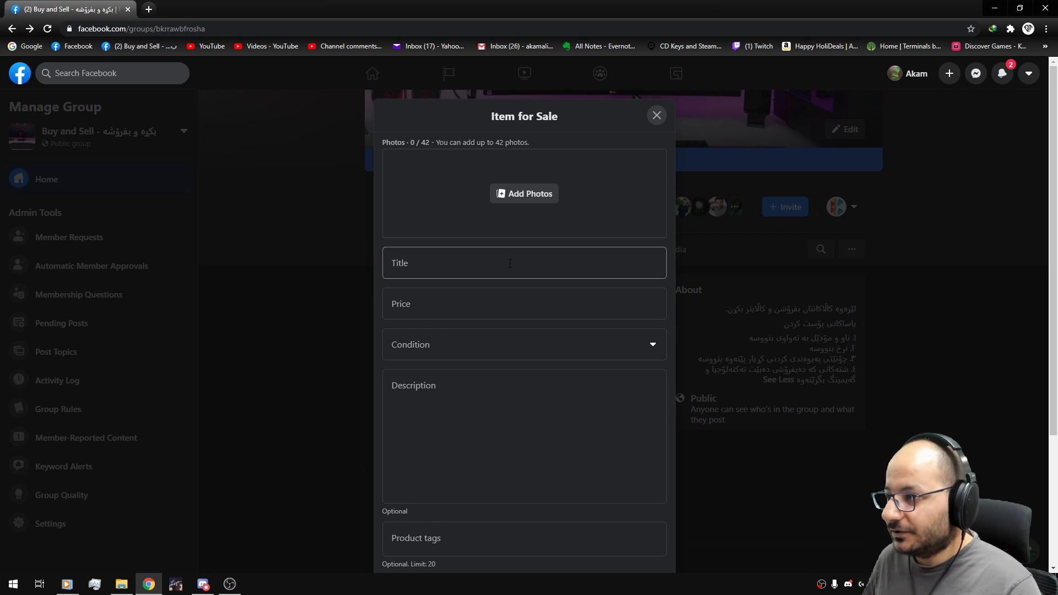
left_click(530, 194)
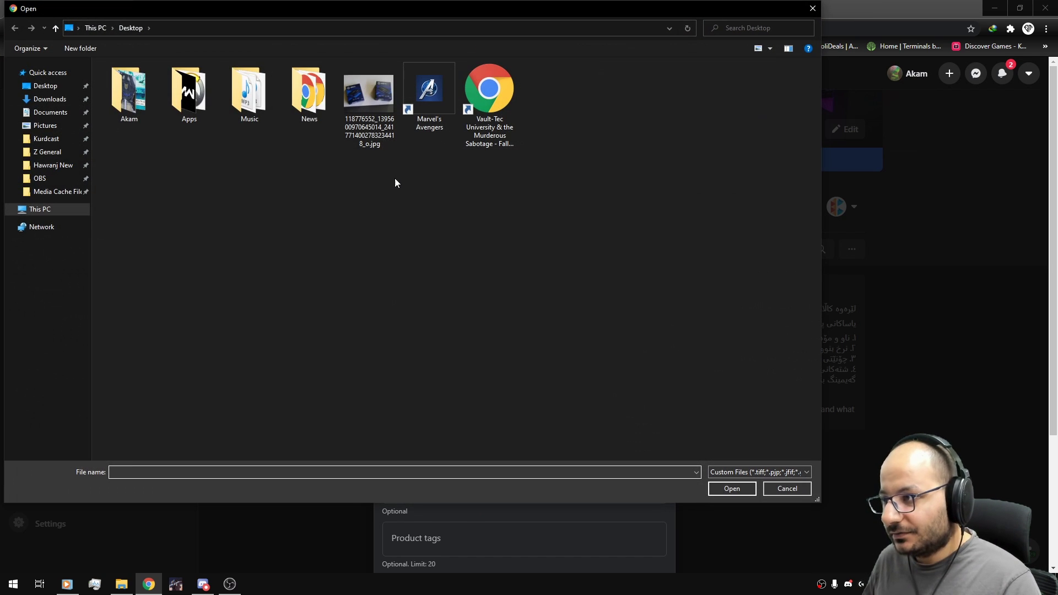
double_click(375, 107)
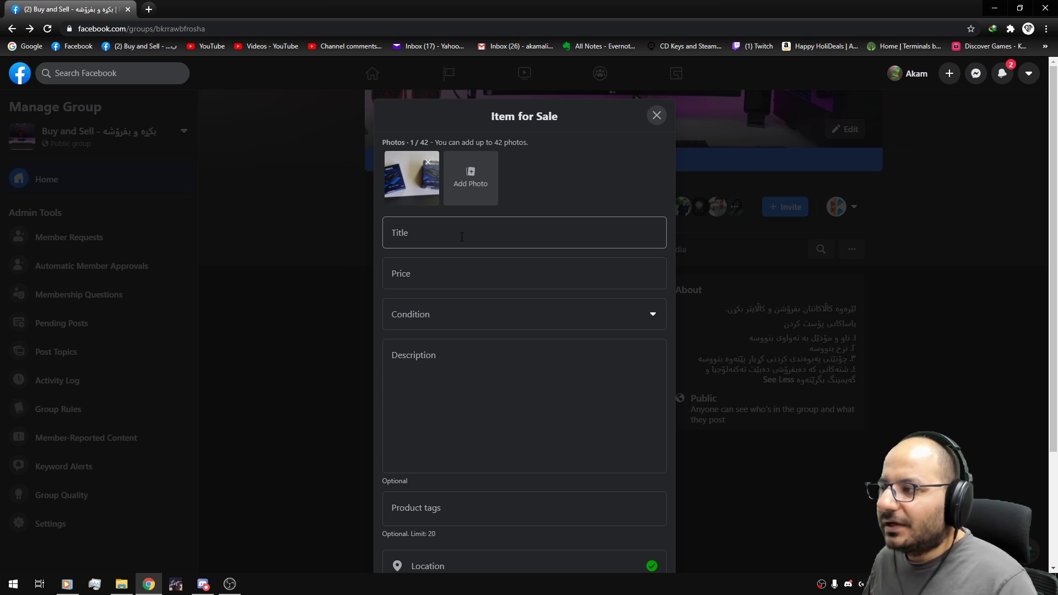
Step: Enter "Elgato HD60S and HD60S+" as the listing title
left_click(461, 237)
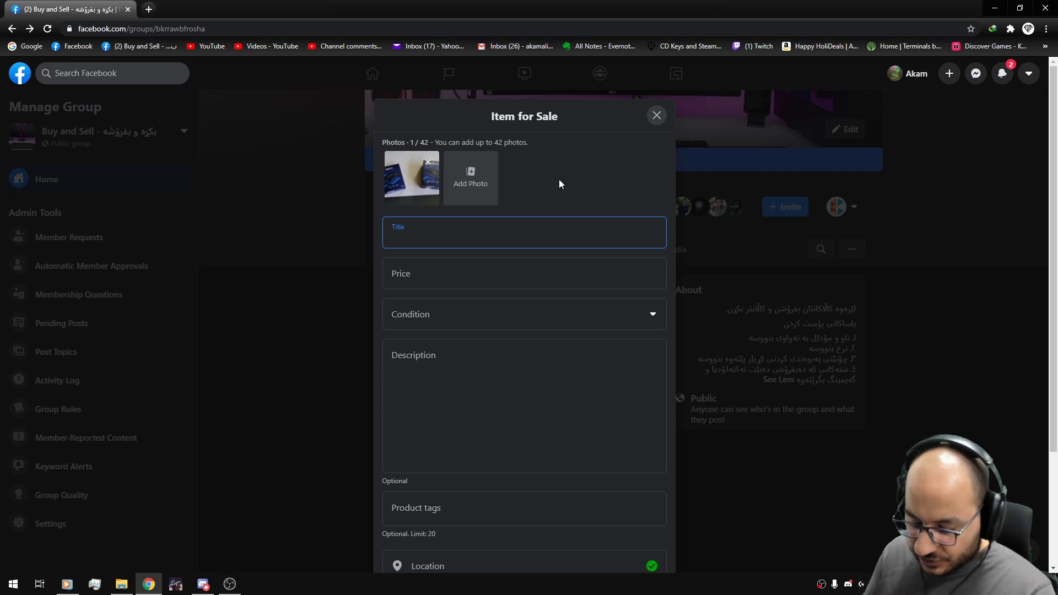
type("El")
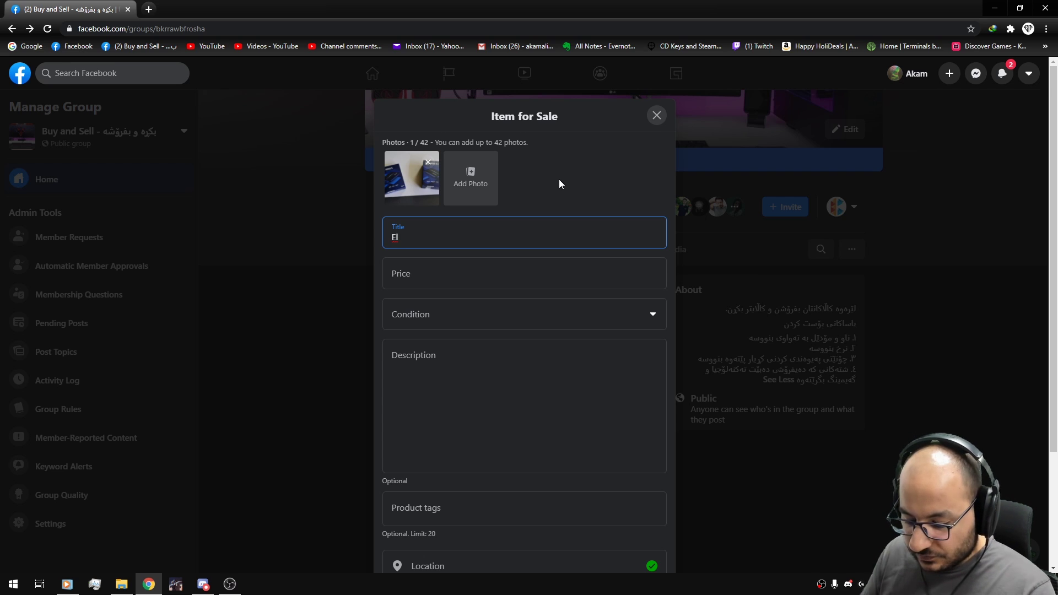
type("gato")
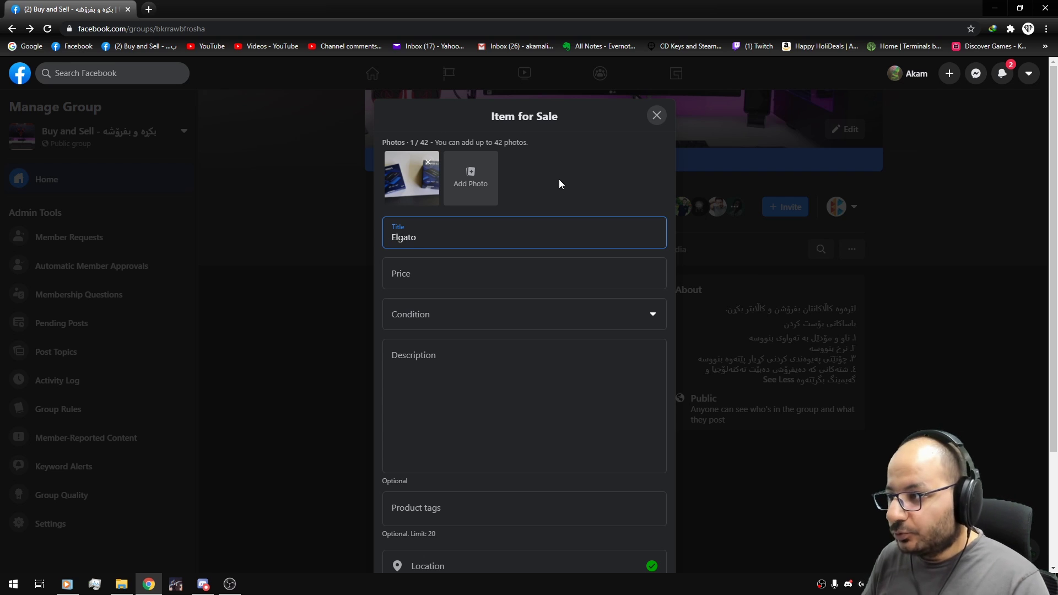
type(" HD")
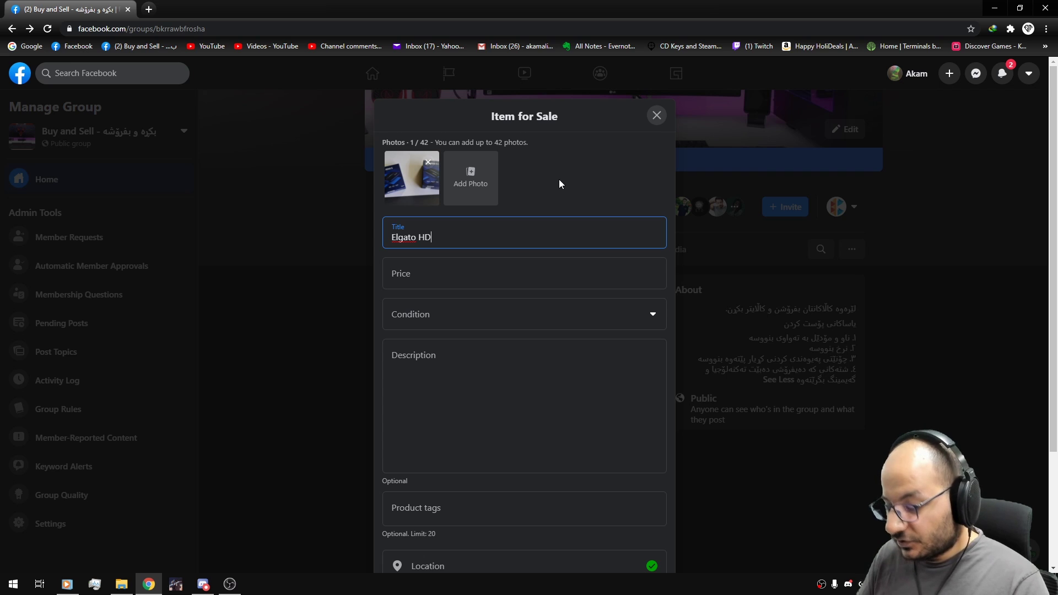
type("60 a")
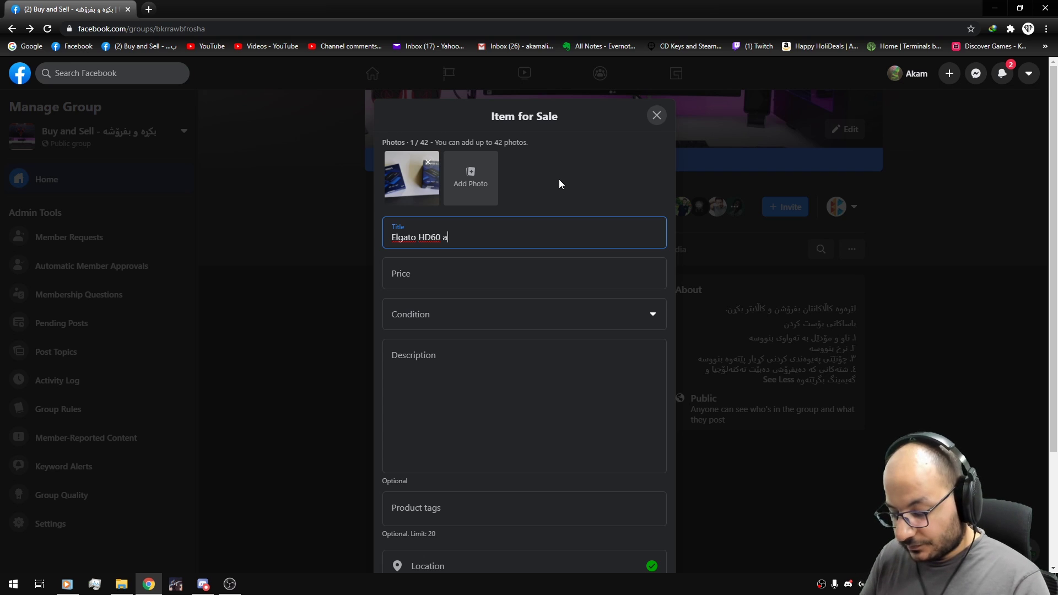
type("nd HD")
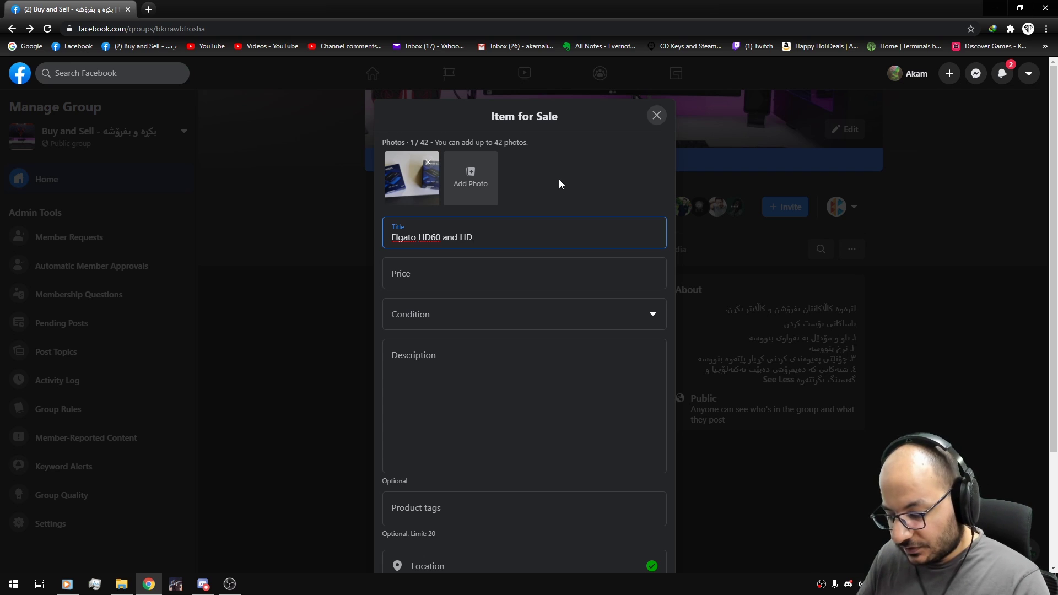
type("60S+")
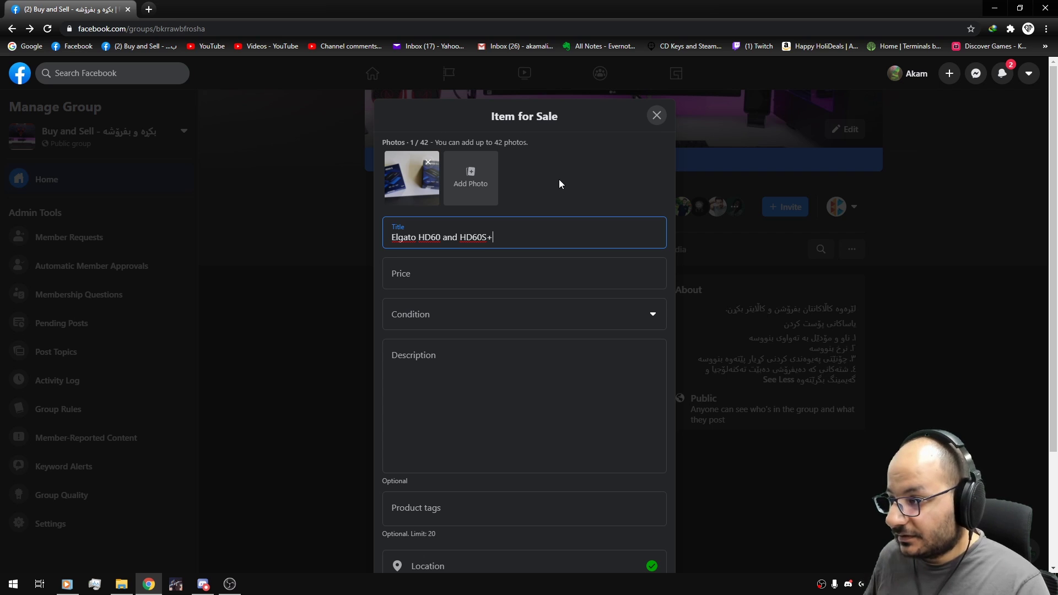
left_click(445, 233)
type("S")
left_click(509, 241)
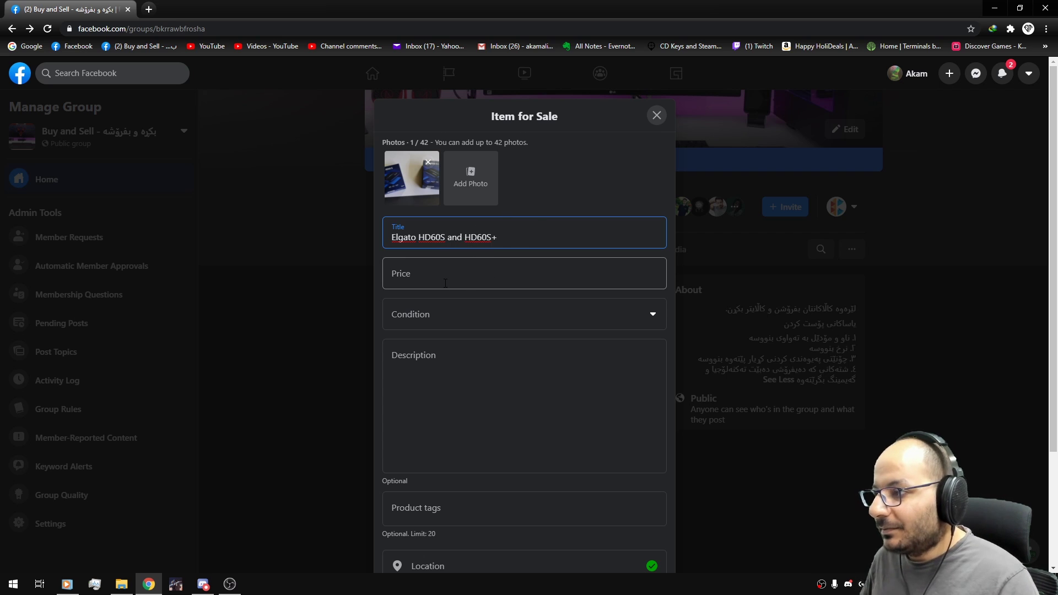
Step: Set the listing's price to $0 and its condition to New
left_click(563, 270)
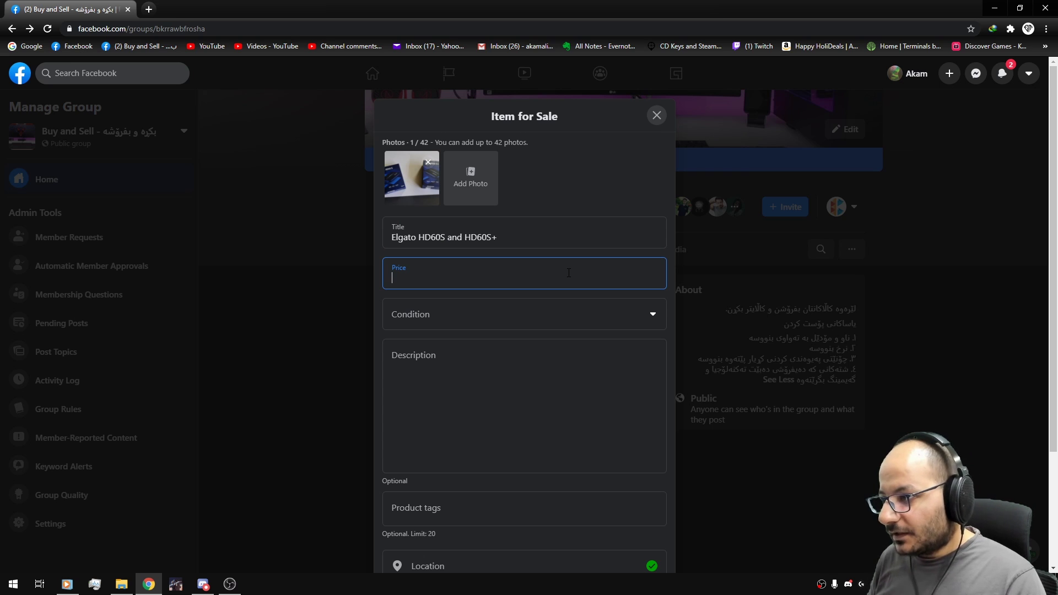
type("239")
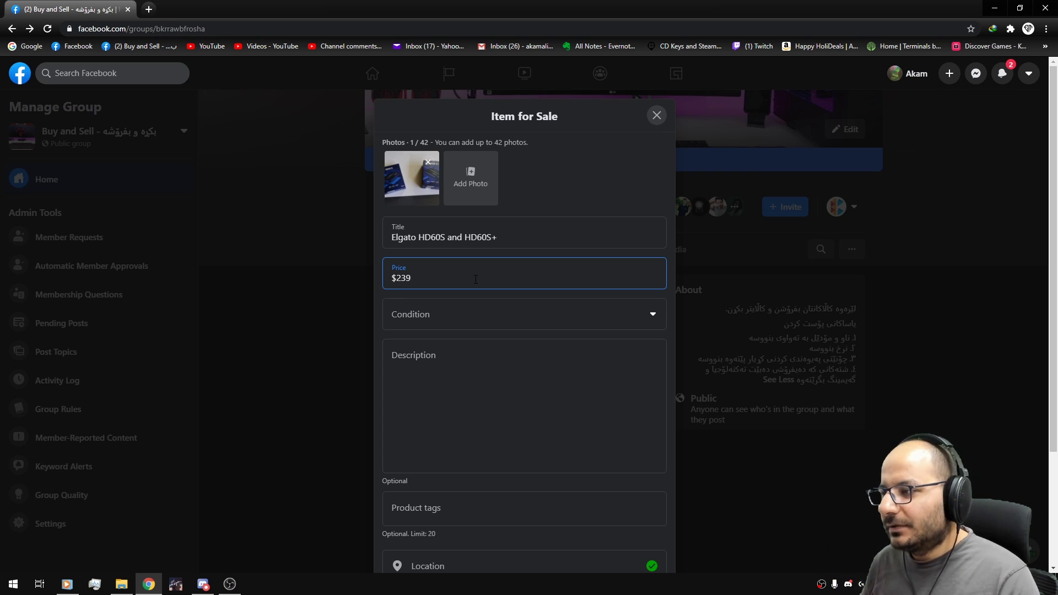
key("shift+Left")
key("shift+Left")
key("shift+Left")
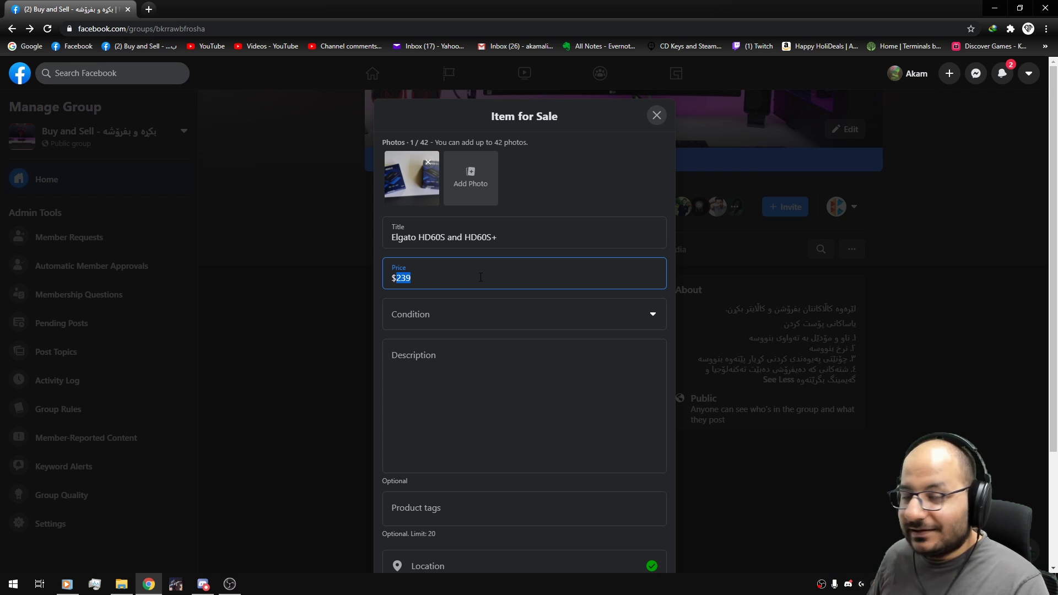
type("0")
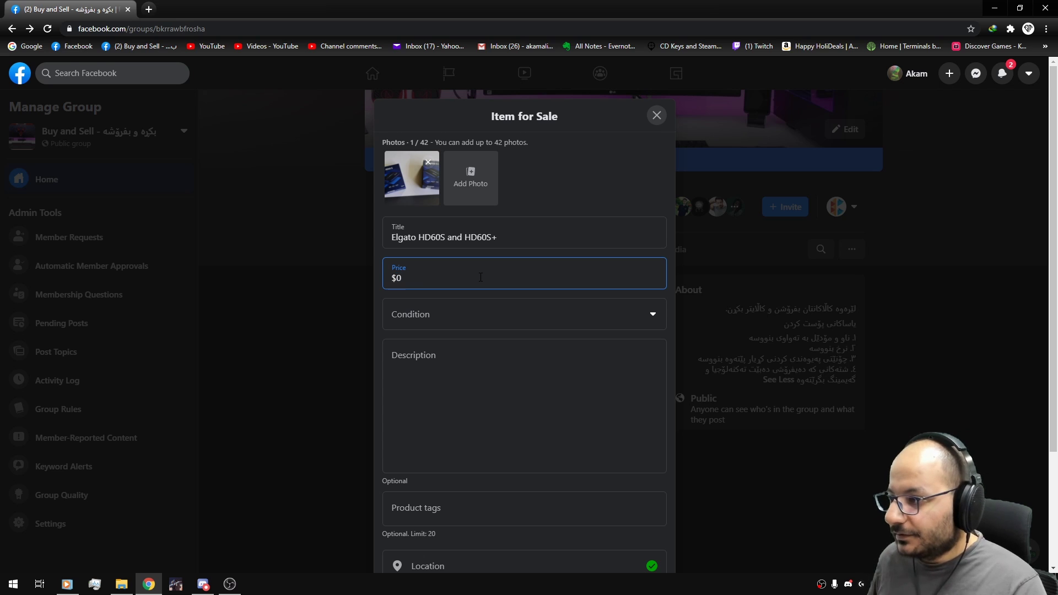
left_click(441, 327)
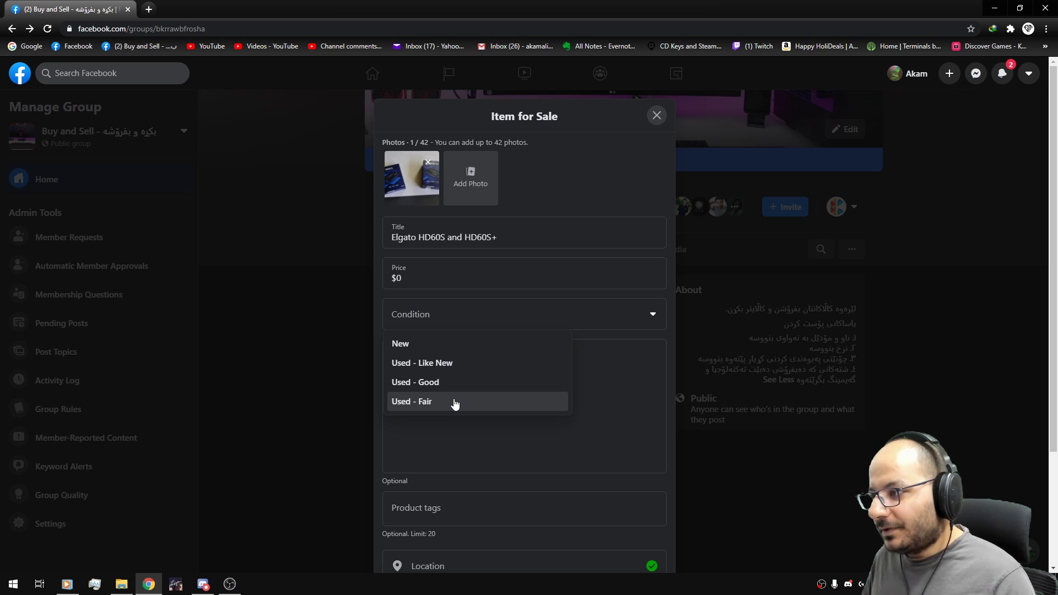
left_click(444, 344)
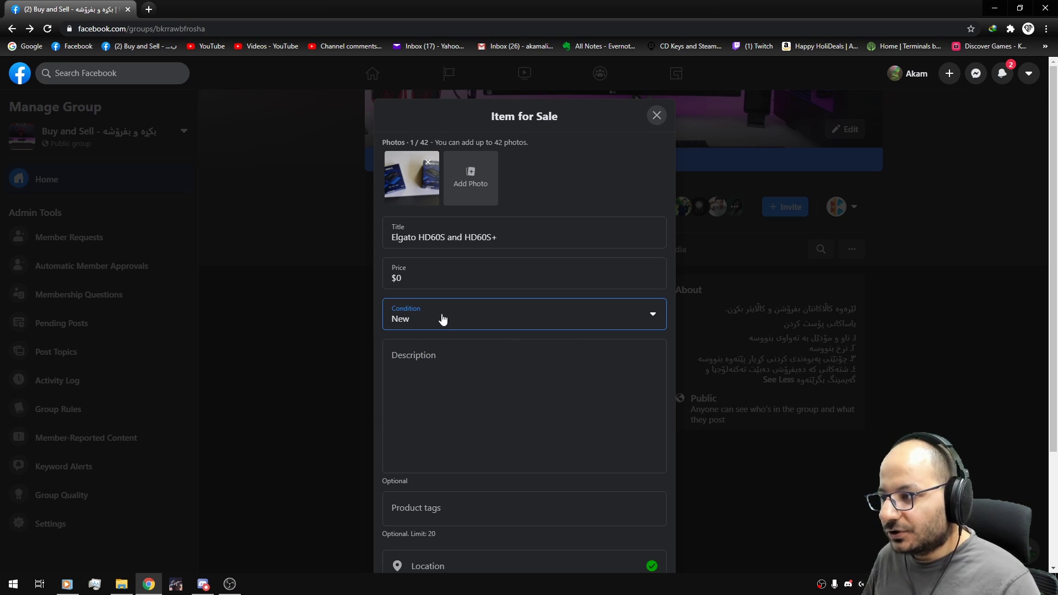
Step: Copy the listing title into the description
left_click(462, 380)
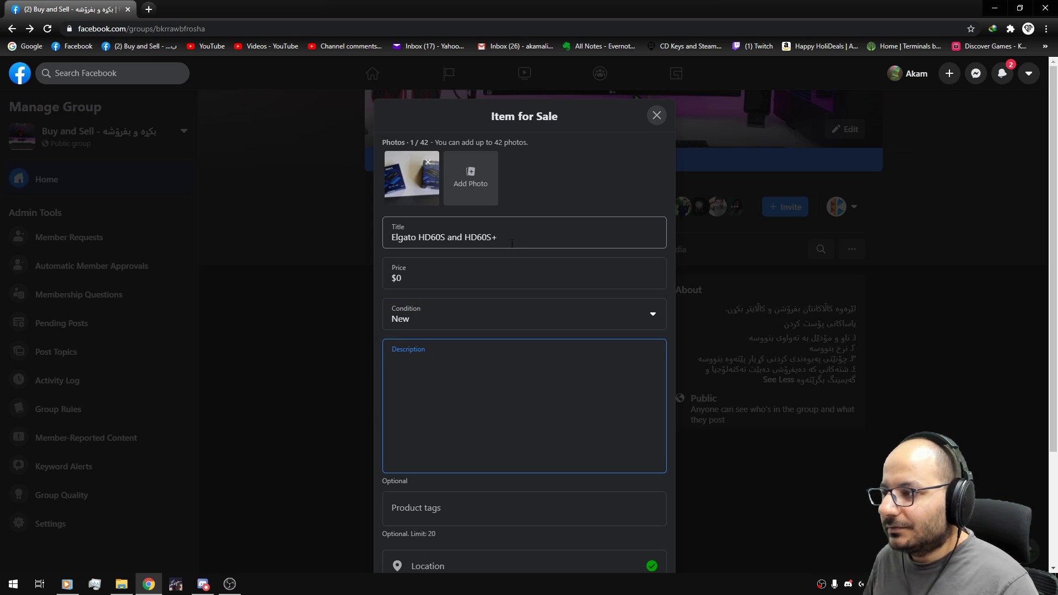
left_click_drag(498, 238, 380, 247)
key("ctrl+c")
left_click(467, 389)
key("ctrl+v")
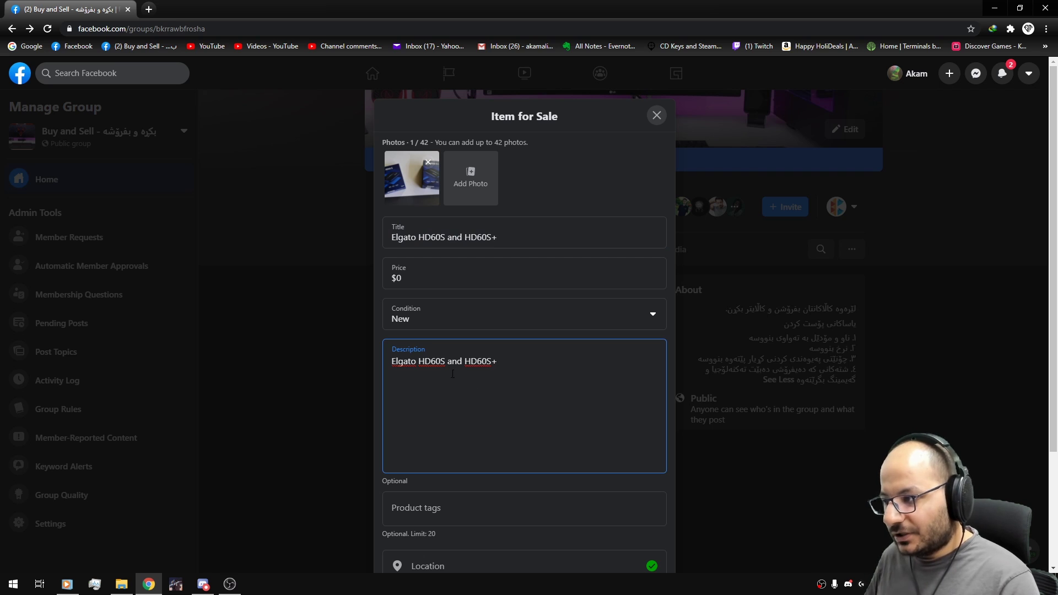
Step: Split the description into two product lines separated by a blank line: "Elgato HD60S" and "Elgato HD60S+"
key("Return")
key("Return")
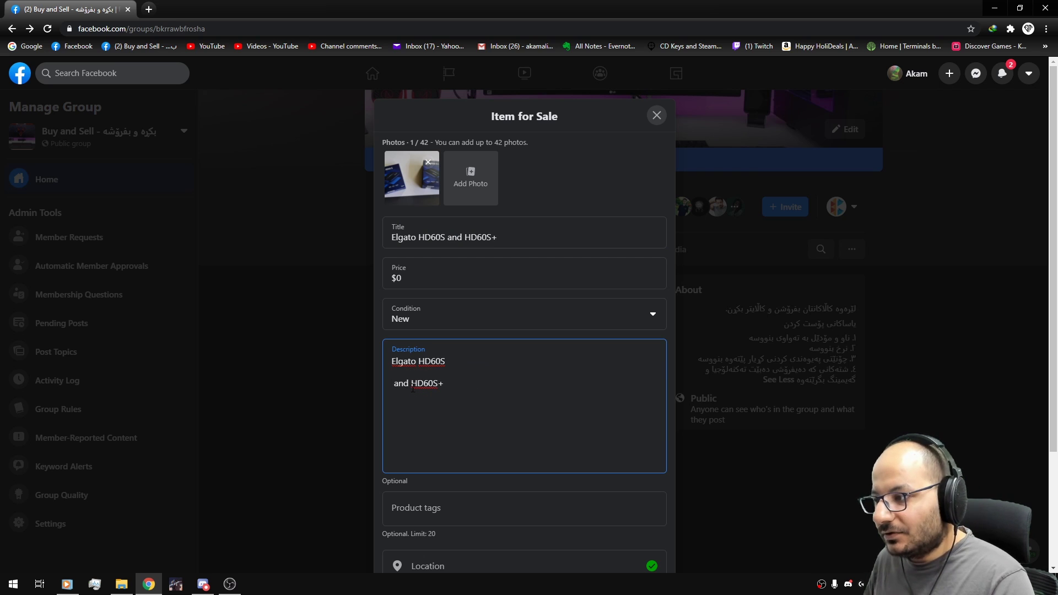
left_click_drag(413, 384, 380, 364)
key("BackSpace")
key("ctrl+c")
left_click(390, 384)
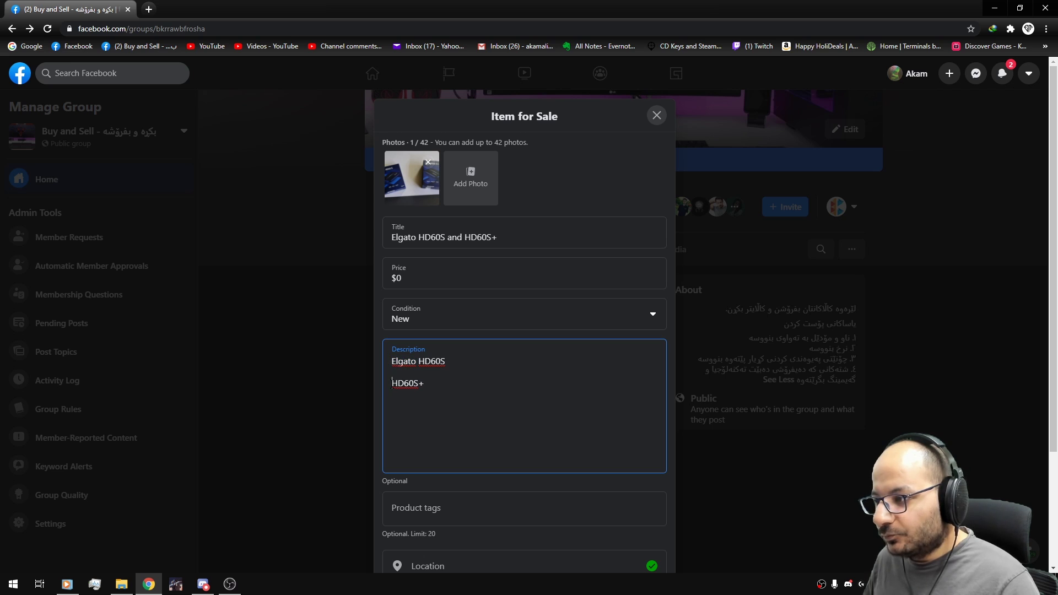
key("ctrl+v")
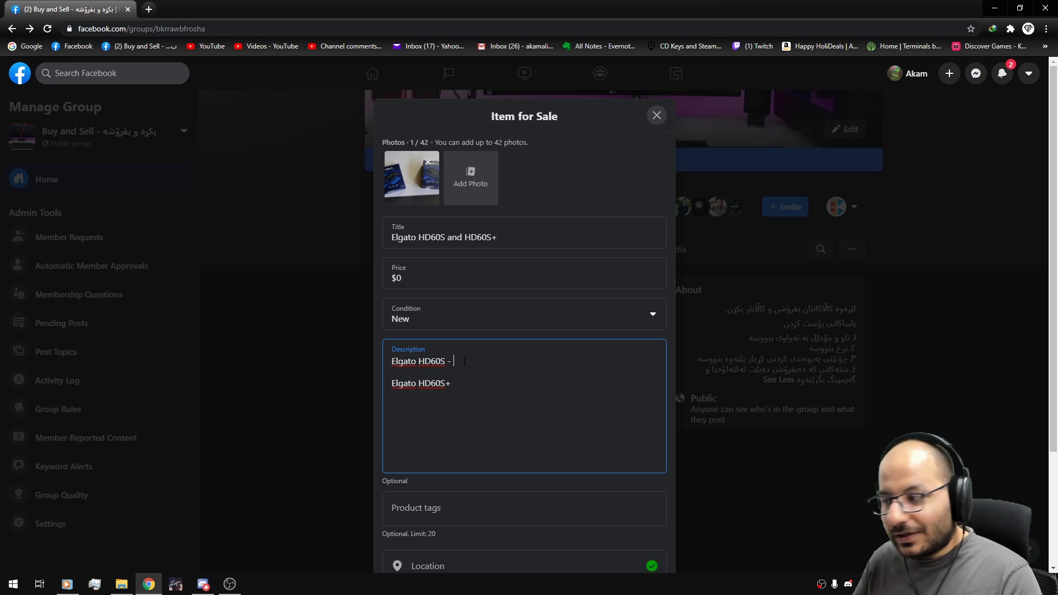
Step: Add the specification and price "- 1080p 60fps - 239$" to the Elgato HD60S line of the description
type("1080")
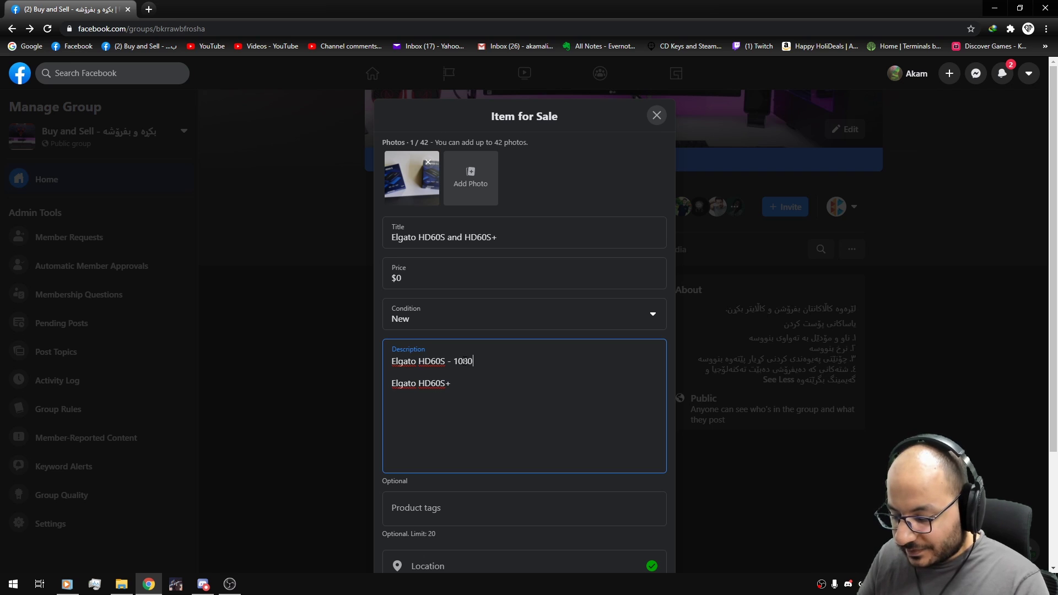
type("p 60fp")
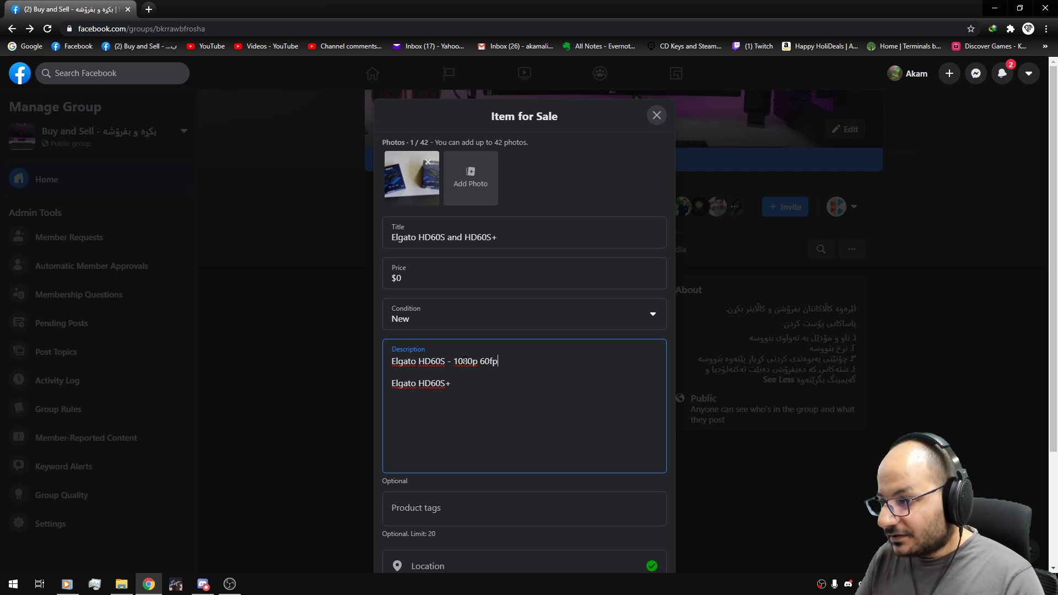
type("s -")
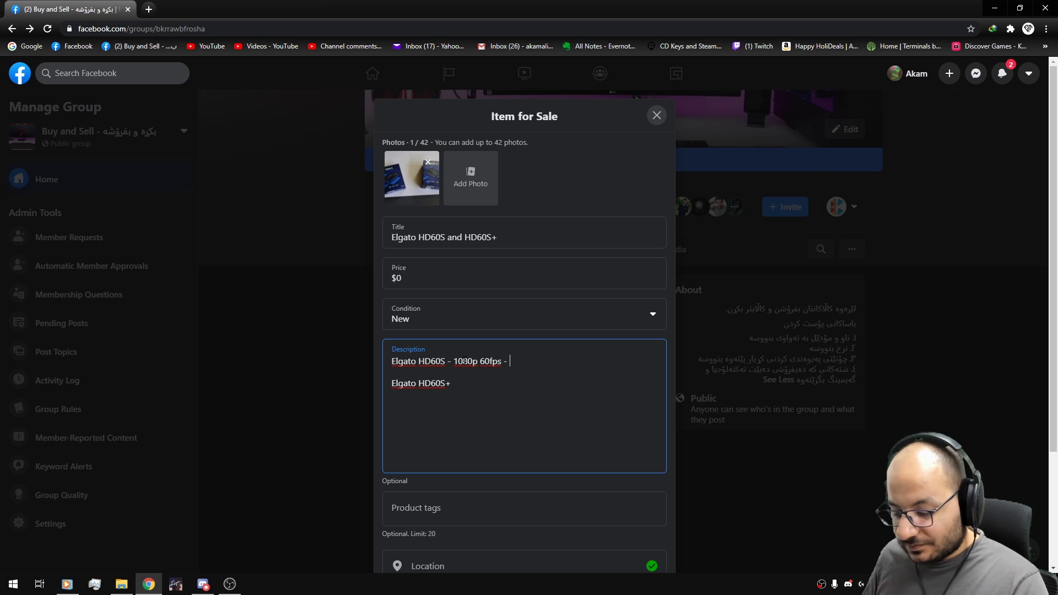
type(" 239$")
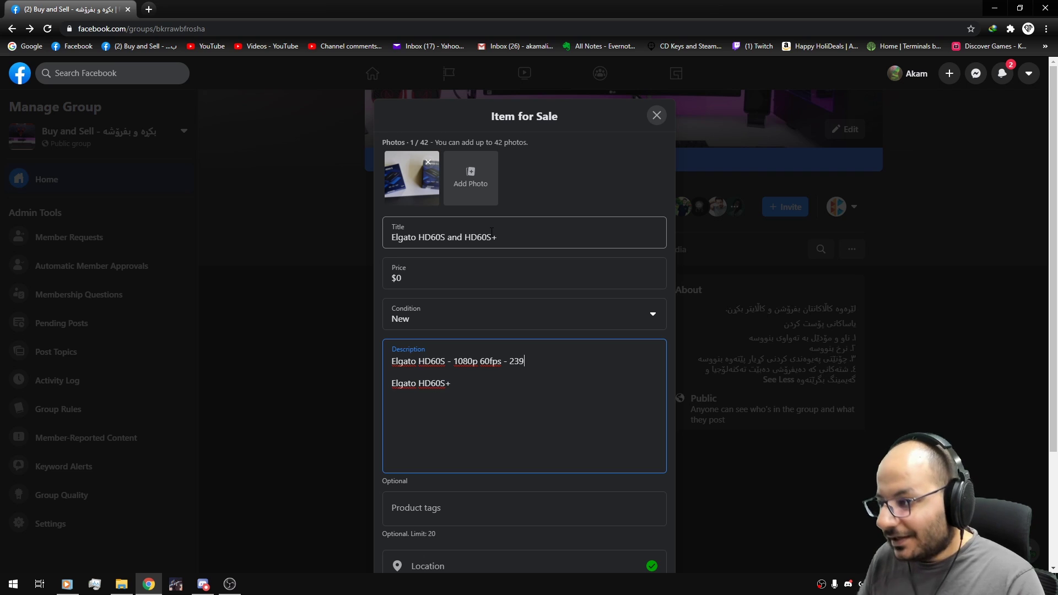
Step: Copy the HD60S specification and price text to the end of the Elgato HD60S+ line
left_click_drag(538, 365, 448, 365)
key("ctrl+c")
left_click(465, 383)
key("ctrl+v")
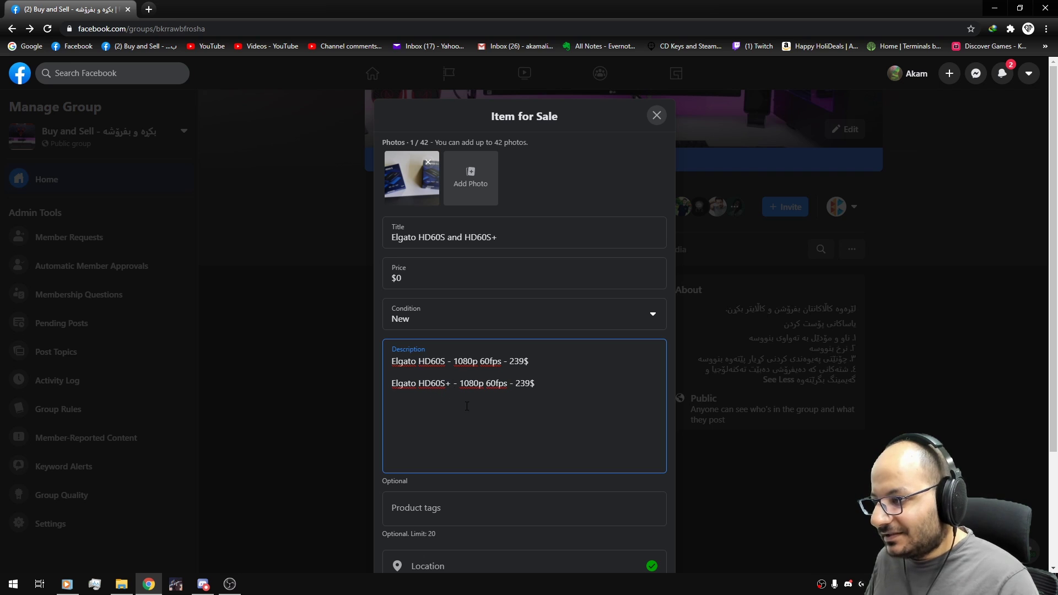
Step: Change the details on the Elgato HD60S+ line to "4k 60fps HDR - 289$"
left_click_drag(478, 384, 462, 384)
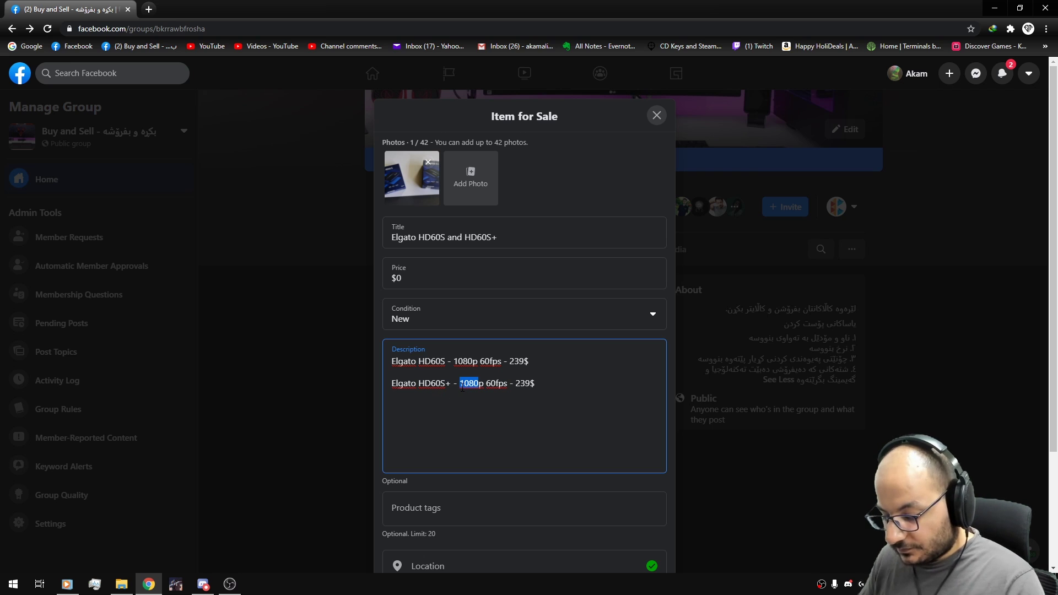
type("4k")
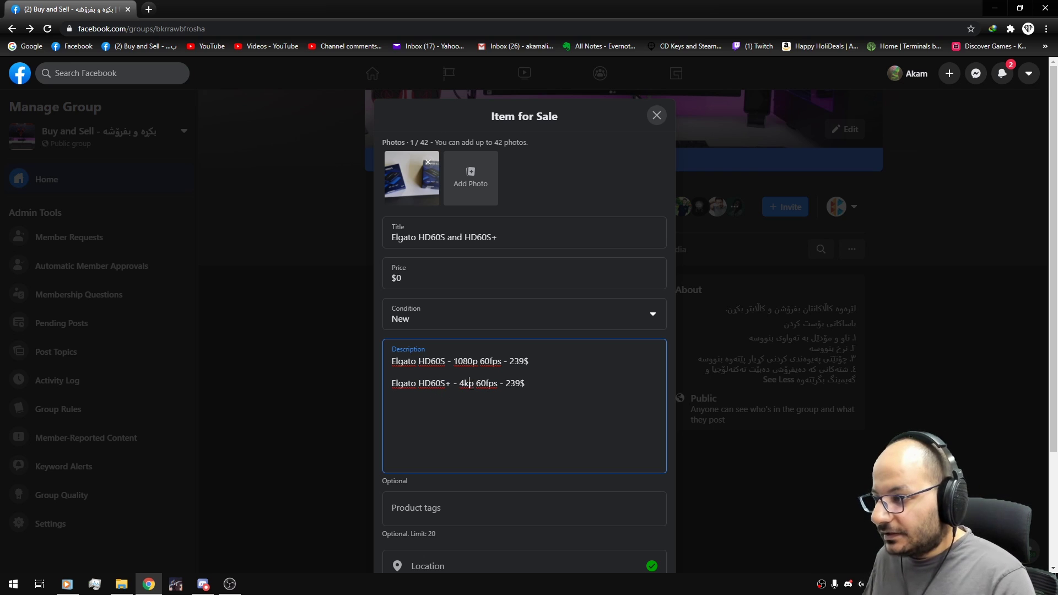
key("Delete")
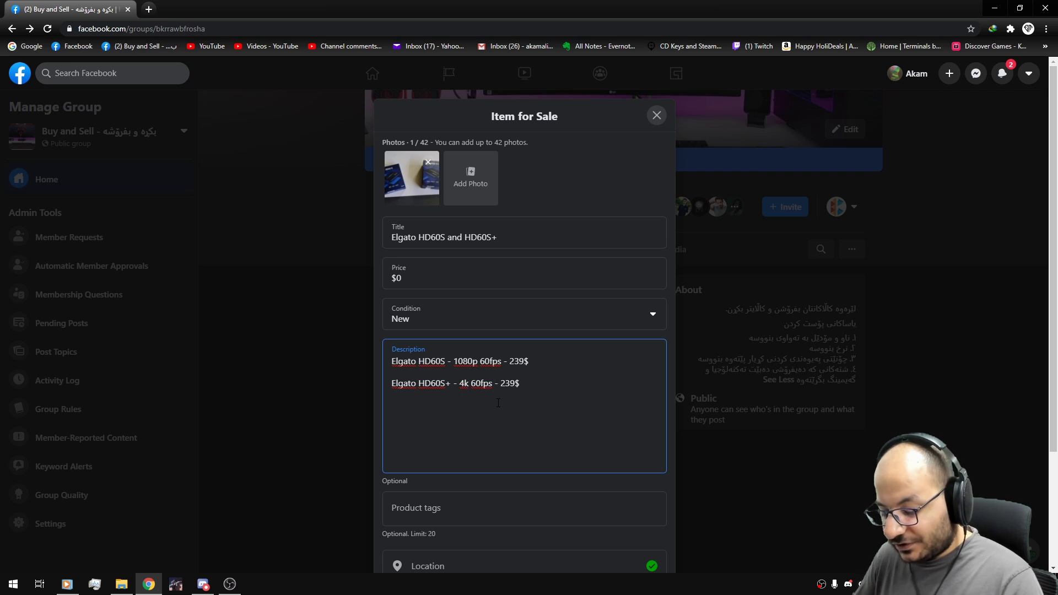
type("HDR - 2")
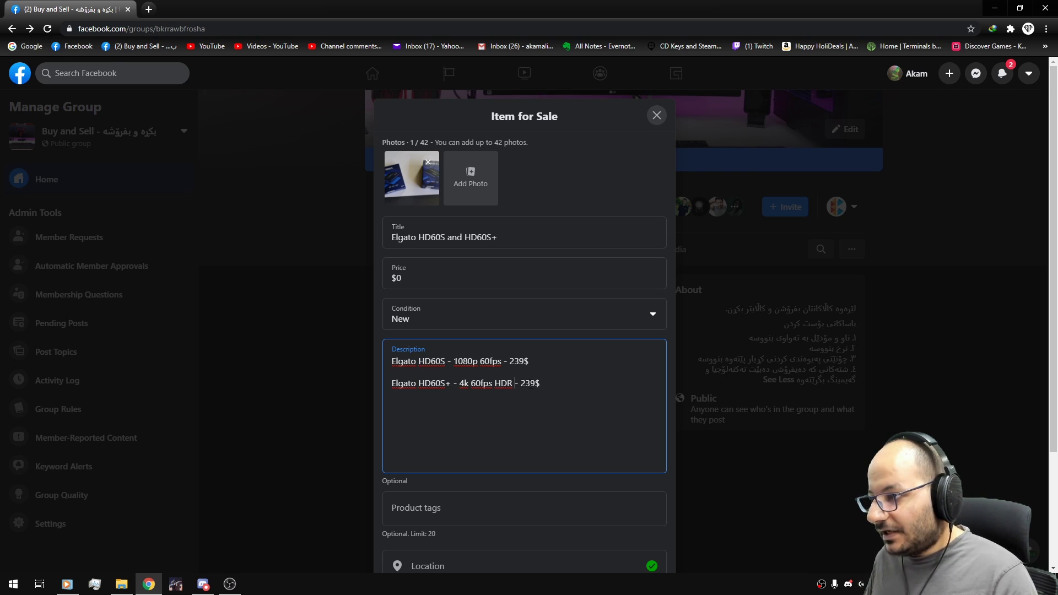
type("8")
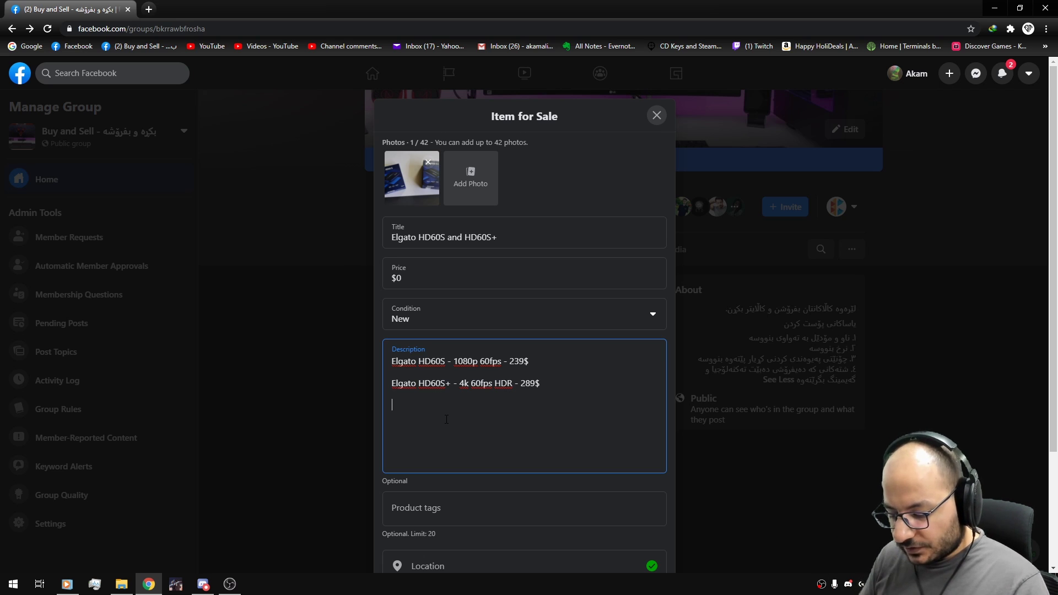
Step: Add the Kurdish line "بۆ ڕیکۆردی کۆنسڵ بە کۆمپیوتەر" to the description below the two product lines, after a blank line
key("Return")
key("Return")
type("بۆ")
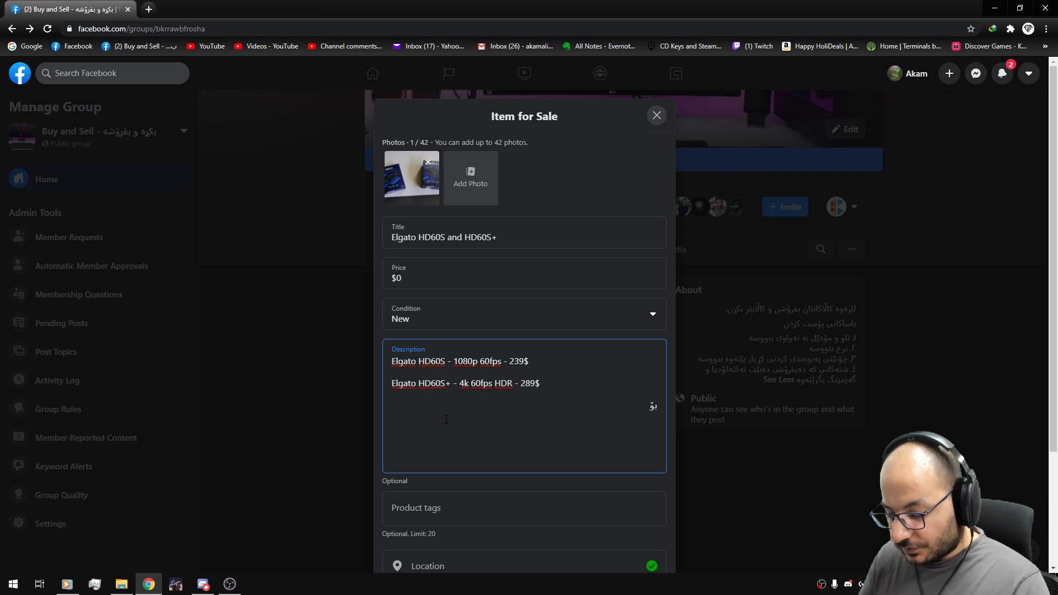
type(" ریکۆردی")
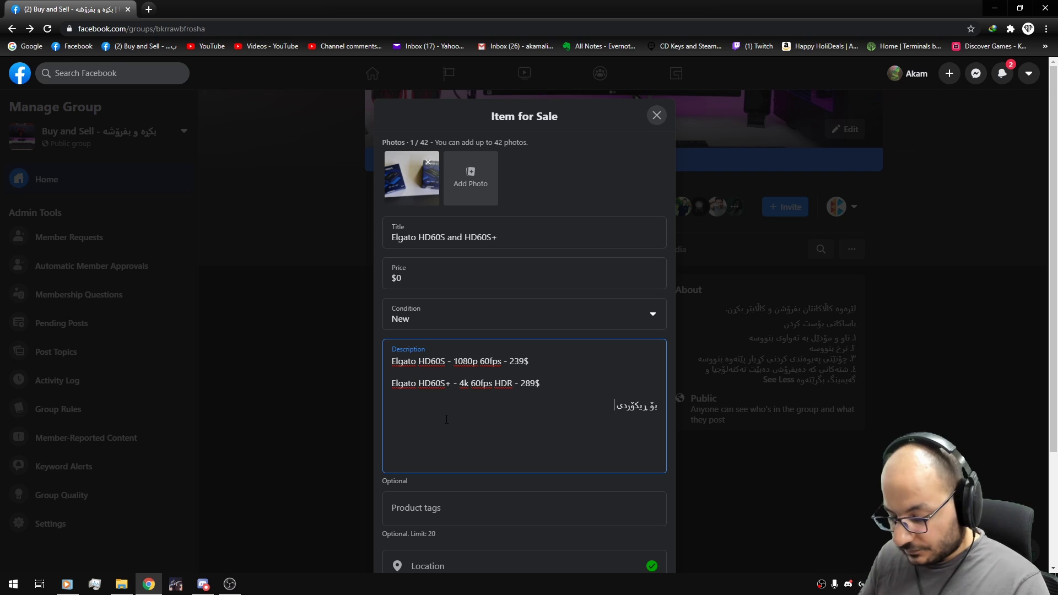
type(" کۆنسڵ")
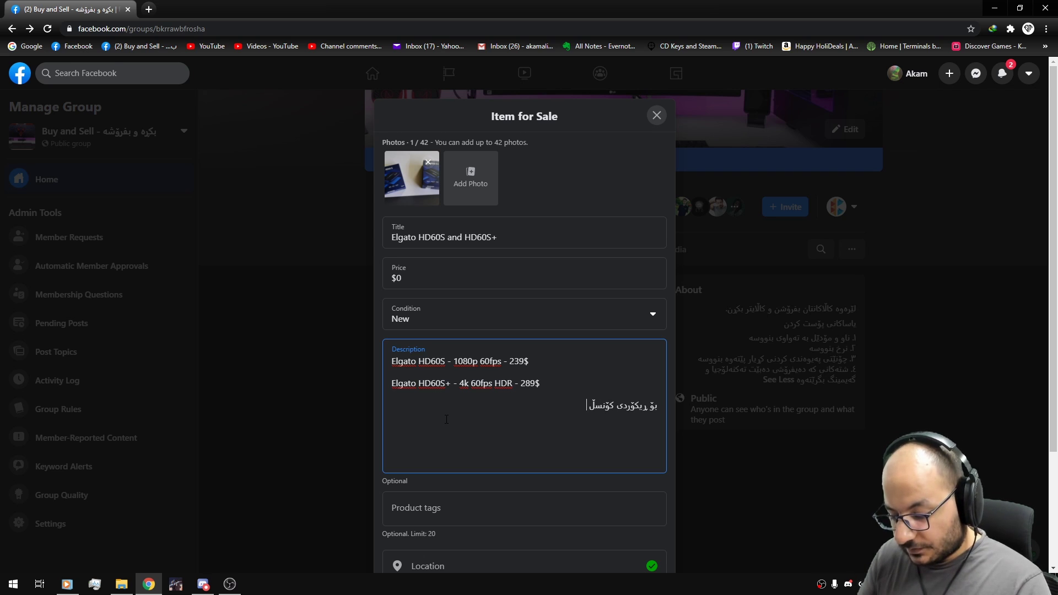
type(" به کۆمپیو")
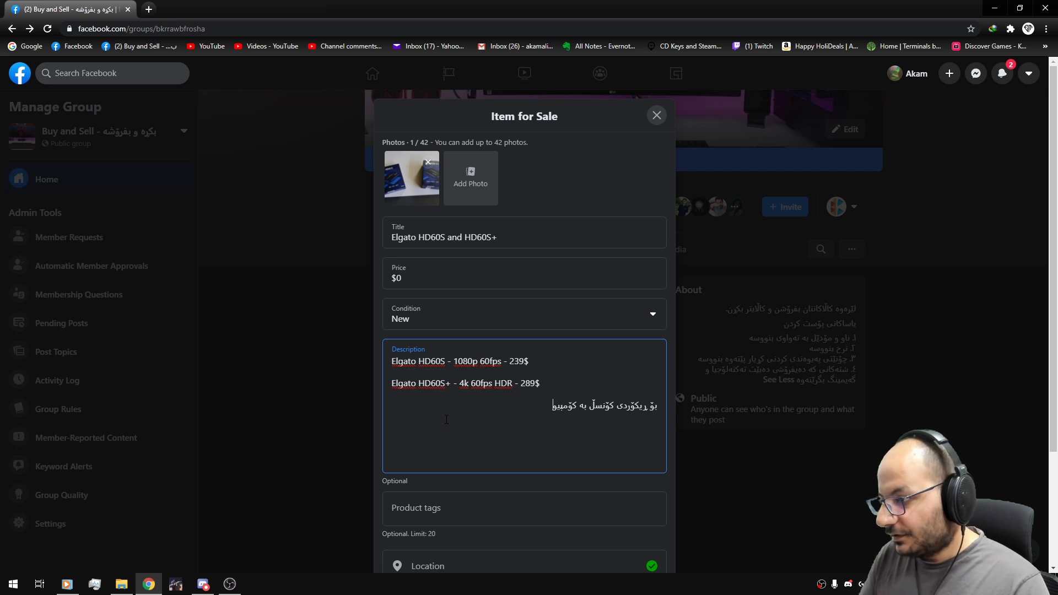
type("تەر")
Step: Add the product tags "recording", "record" and "elgato" to the listing
scroll(446, 419, "down", 2)
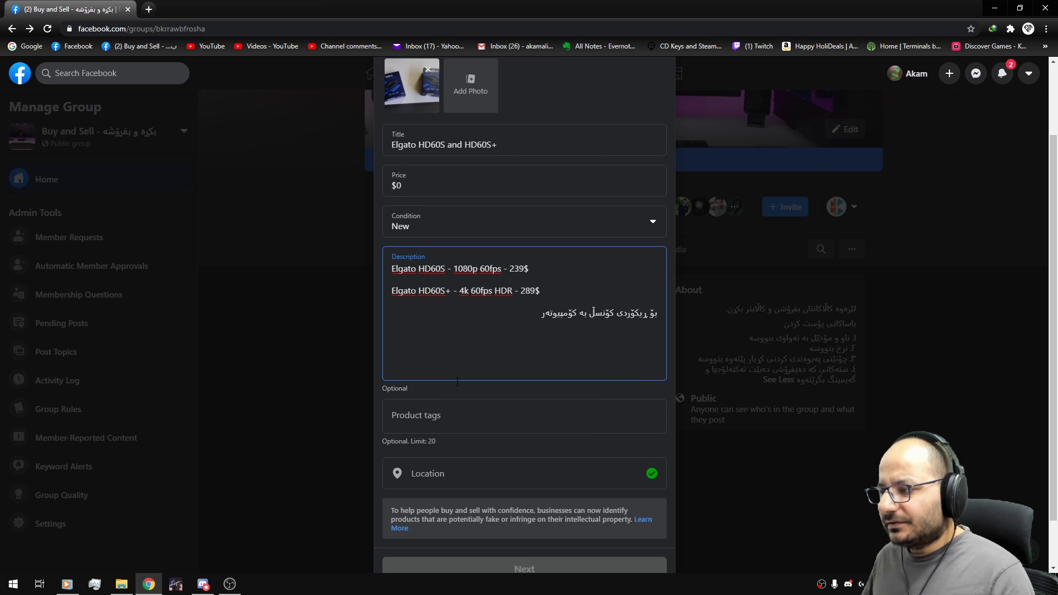
key("Tab")
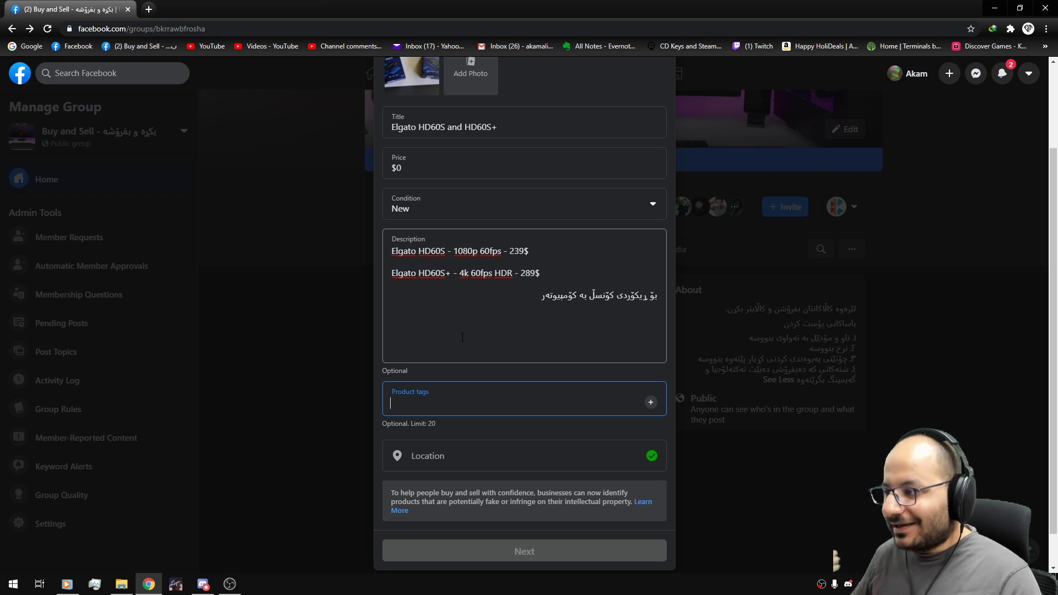
type("rec")
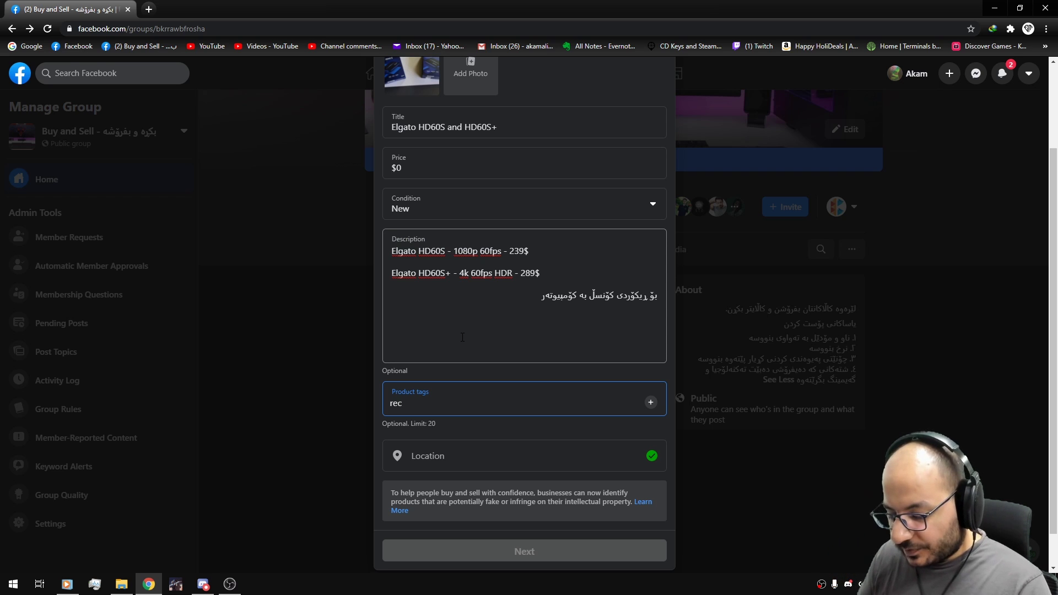
type("ording")
key("Return")
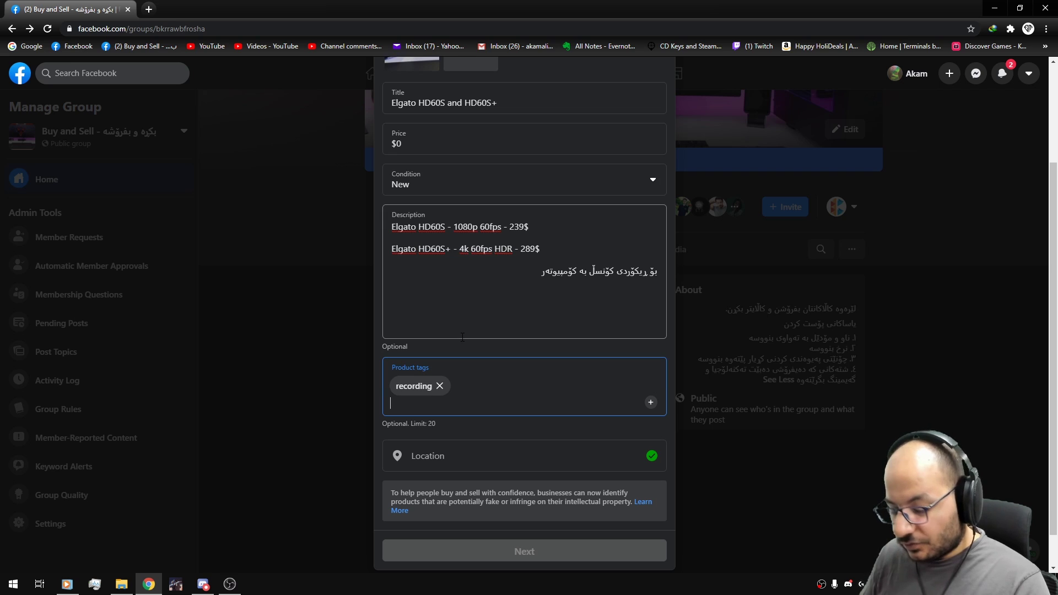
type("record")
key("Return")
type("elgato")
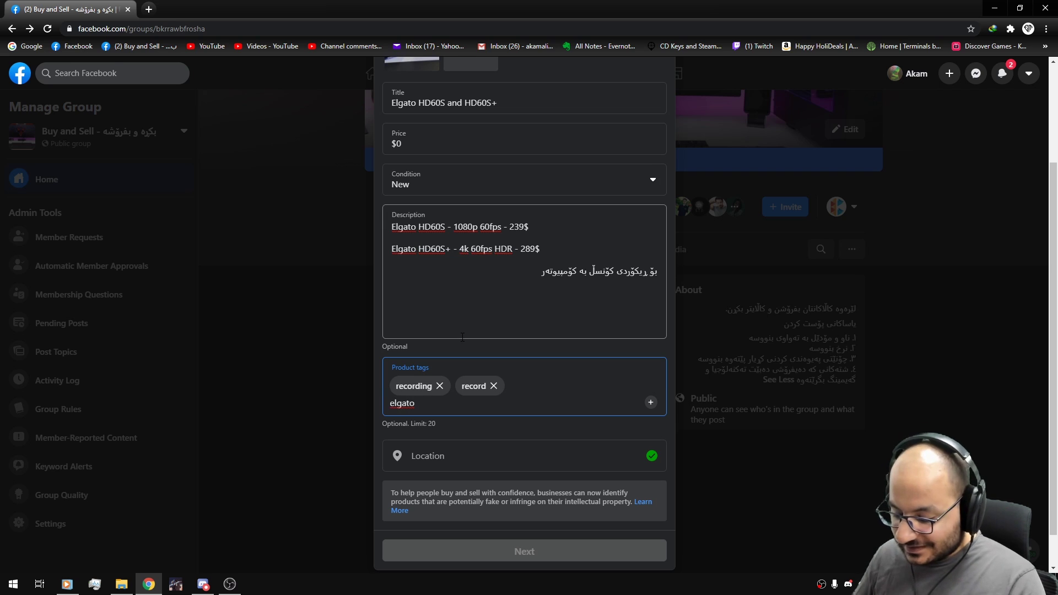
key("Return")
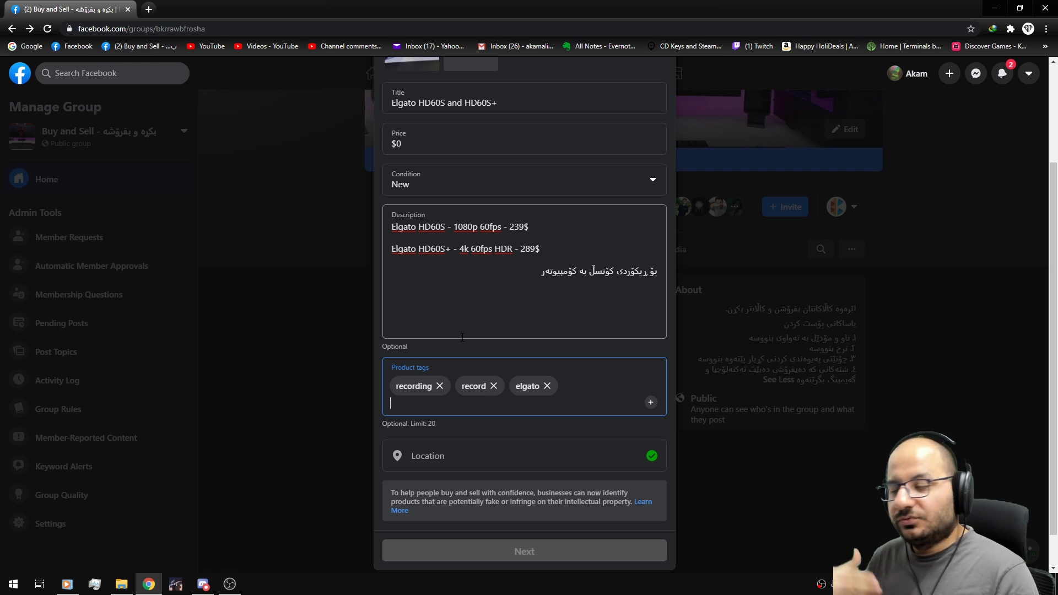
Step: Set the listing's location to "As Sulaymaniyah, Iraq"
scroll(523, 386, "down", 1)
left_click(557, 416)
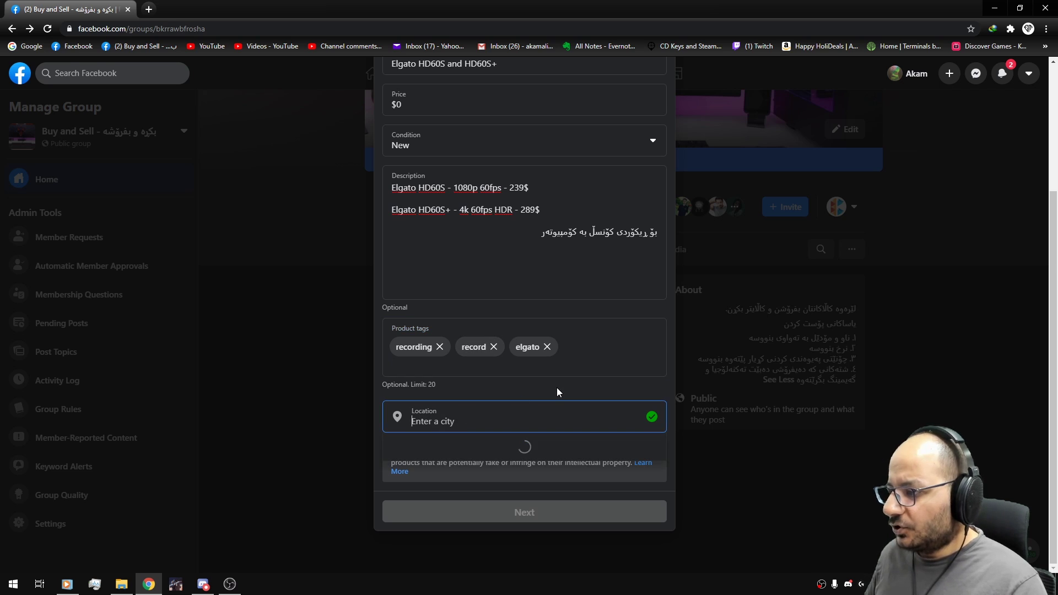
type("silaim")
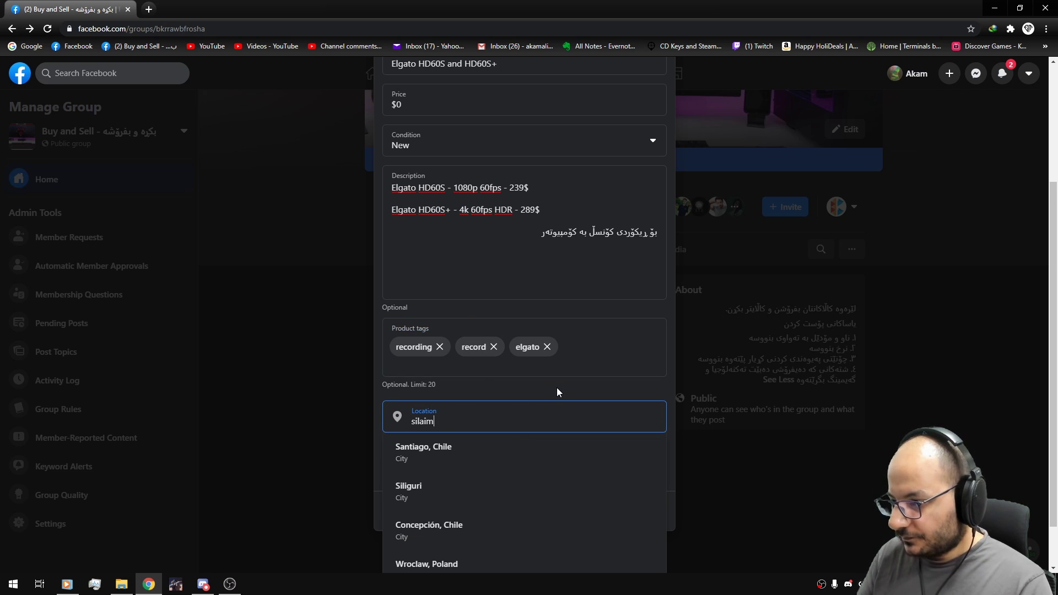
double_click(414, 422)
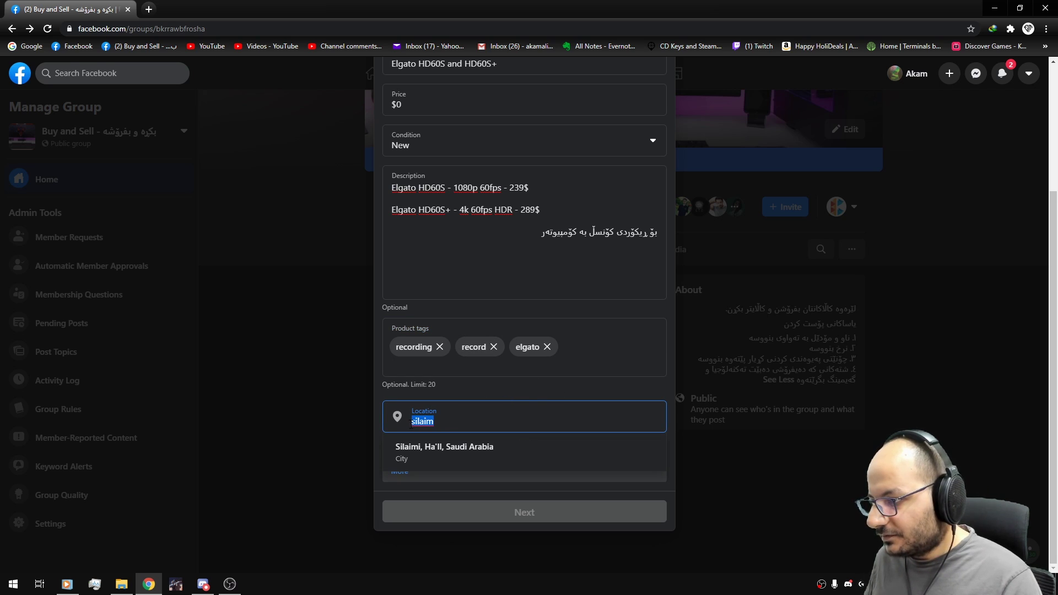
type("sulai")
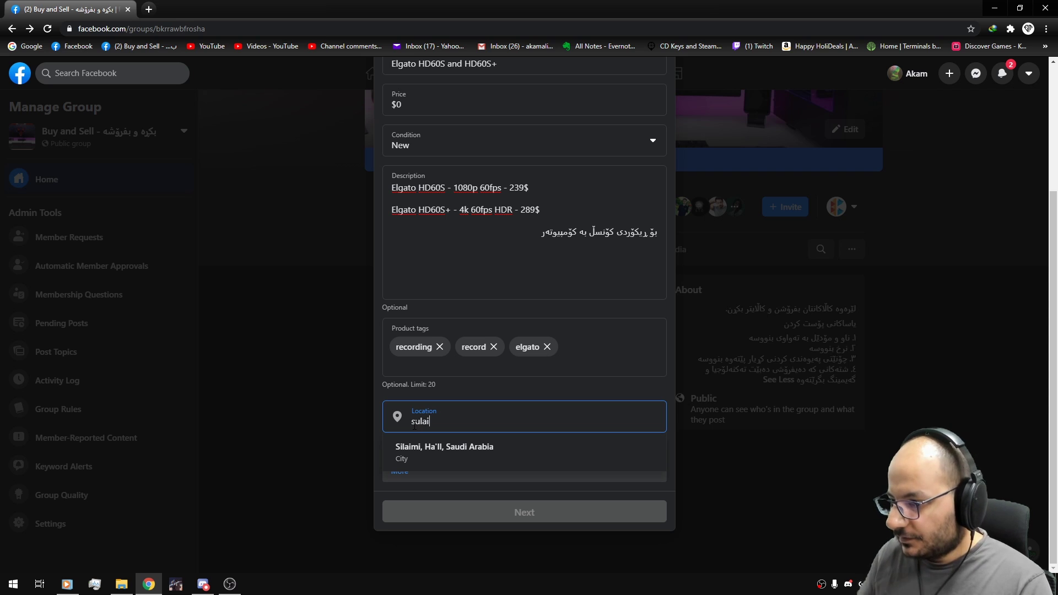
left_click(427, 532)
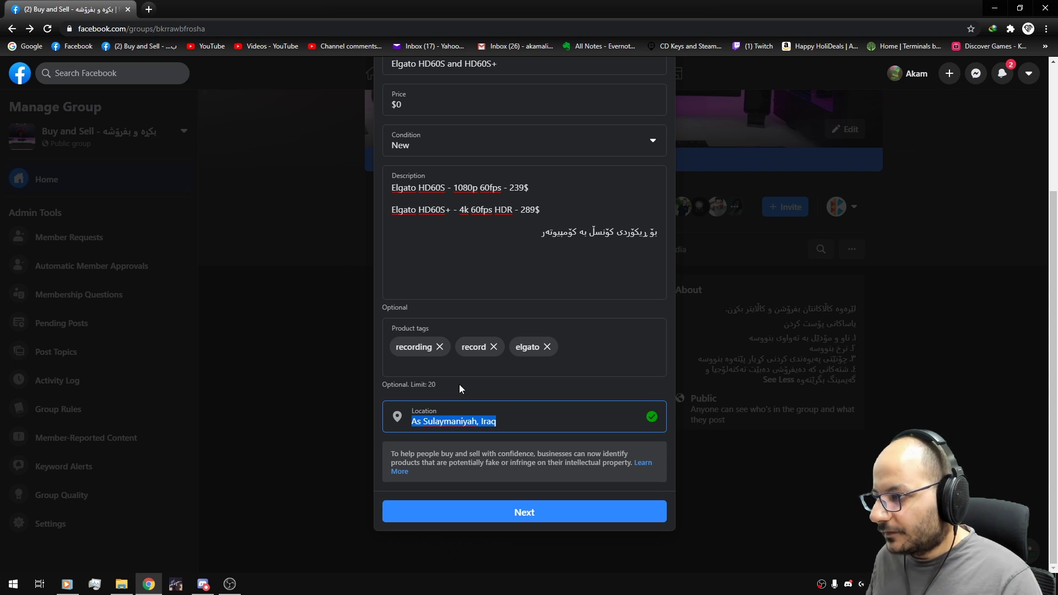
Step: Add a second Kurdish line, "بۆ کڕین نامە بنێرە بۆ پەیج", at the end of the description
scroll(461, 389, "up", 1)
left_click(526, 319)
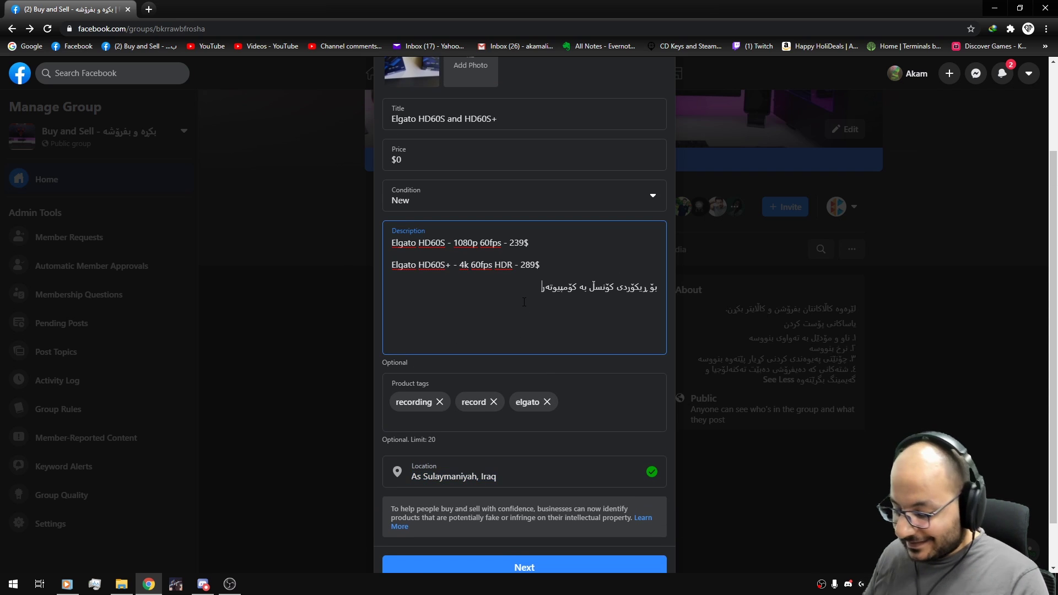
key("Return")
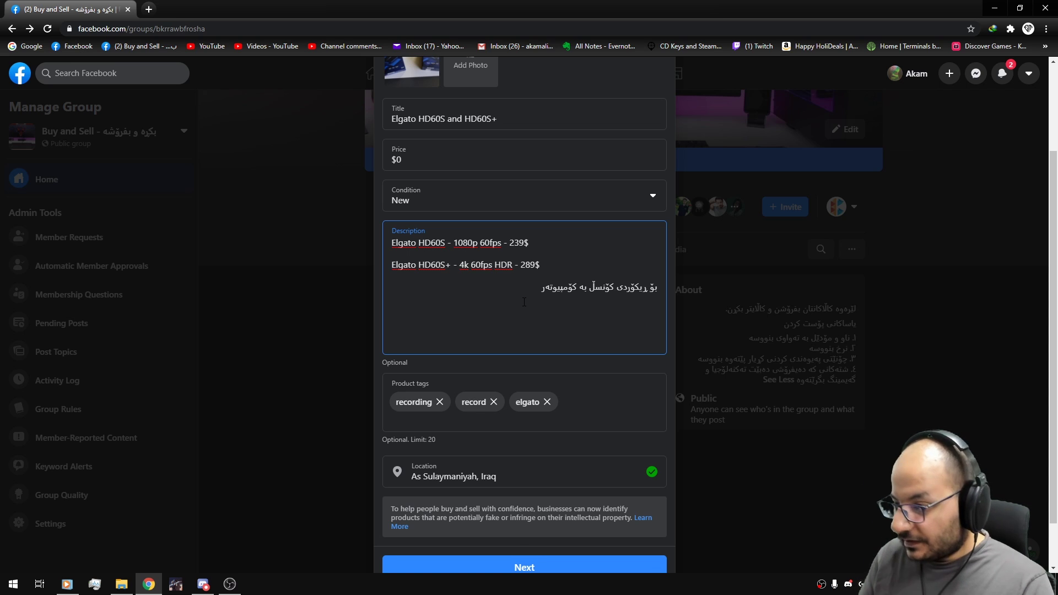
type("بۆ کا")
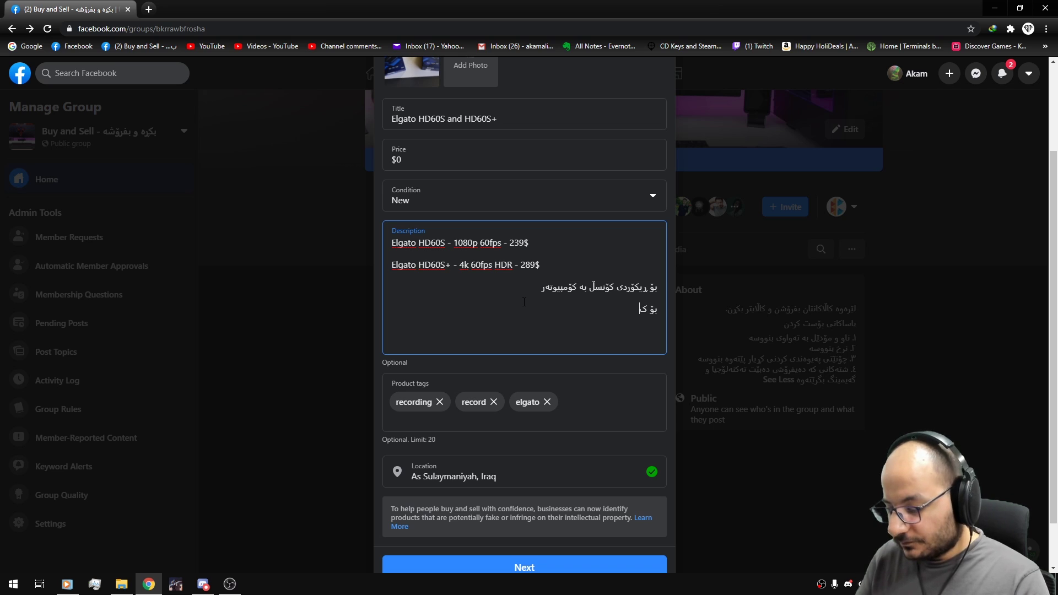
key("BackSpace")
type("ڕین نامە")
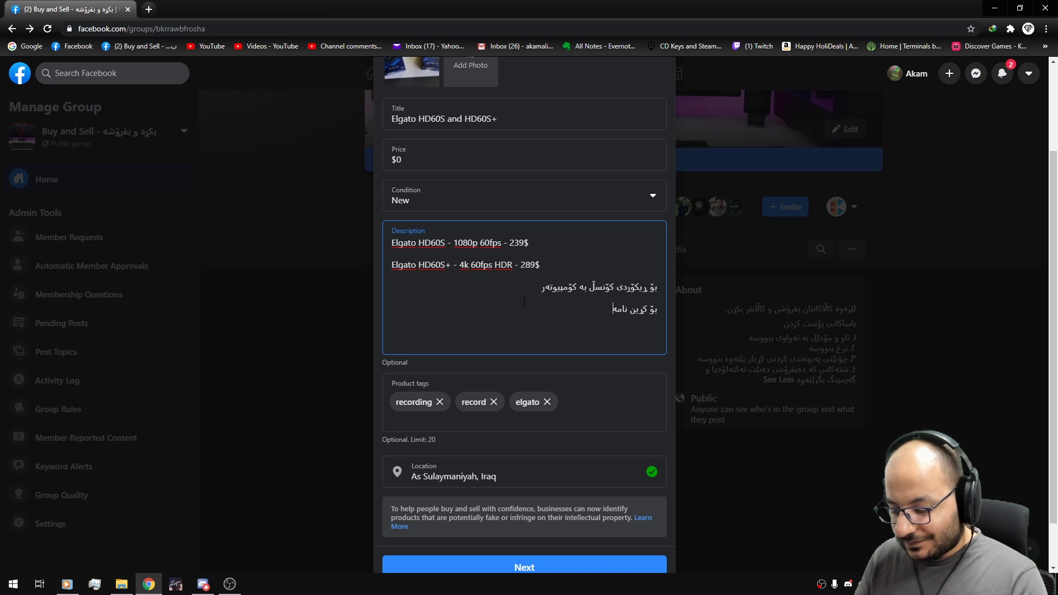
type(" بنێرە بۆ پەیج")
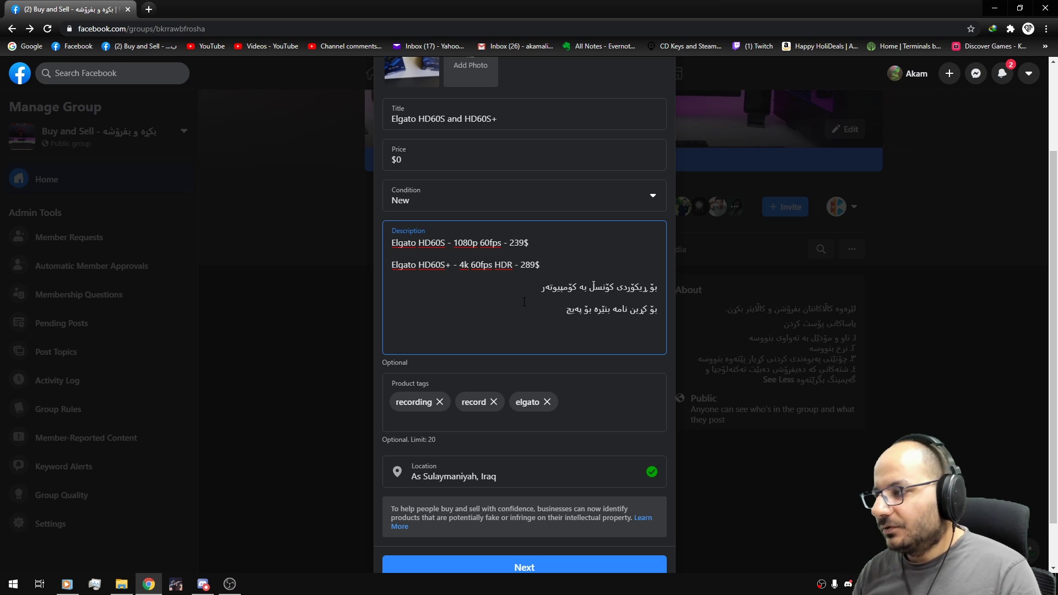
Step: Check over the completed form, include Marketplace as an additional place to share, and post the listing
scroll(524, 302, "up", 2)
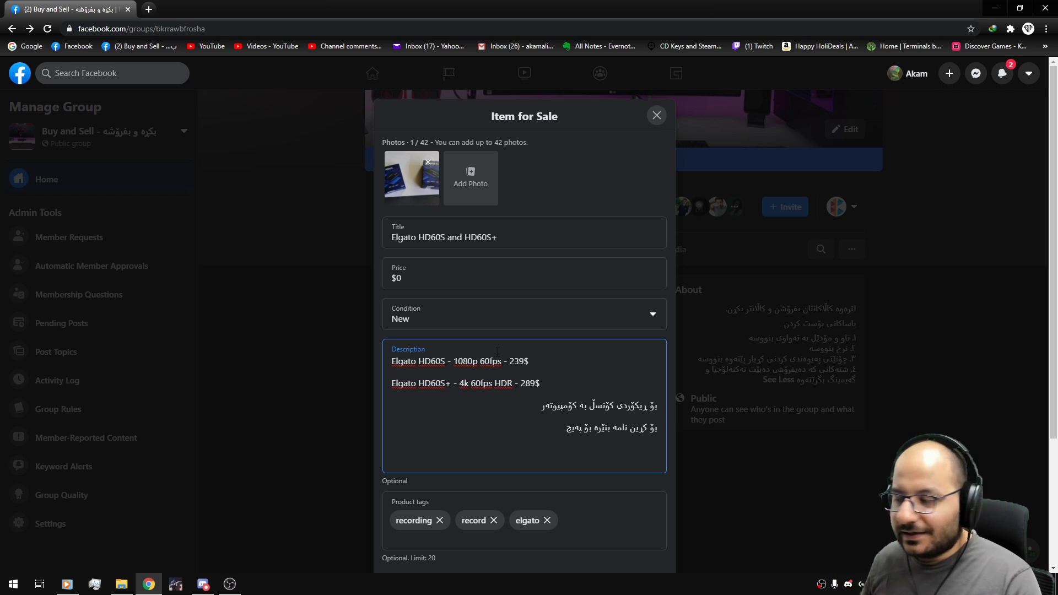
scroll(515, 348, "down", 3)
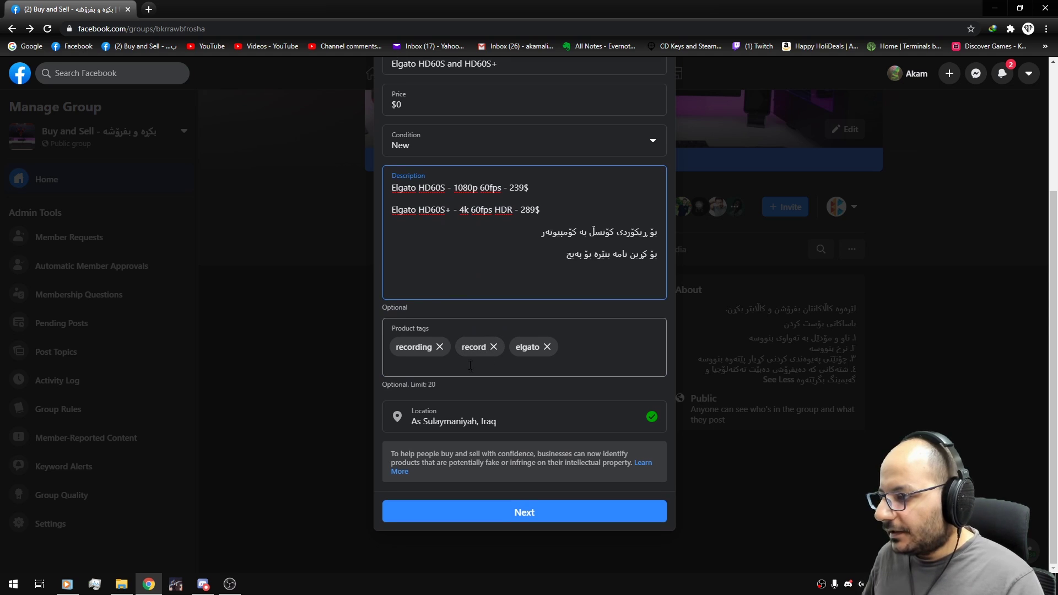
left_click(511, 512)
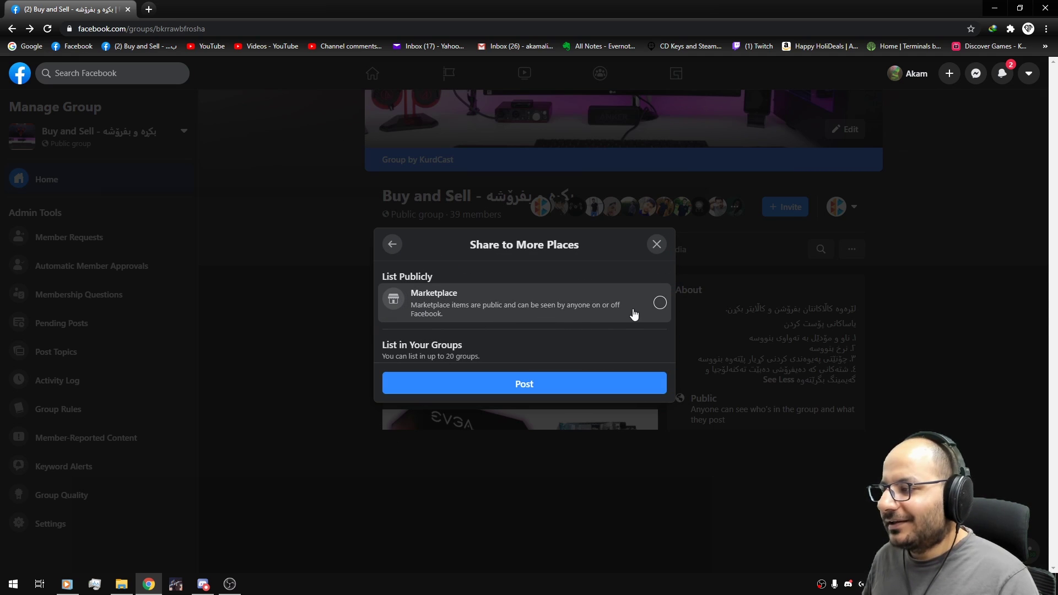
left_click(659, 305)
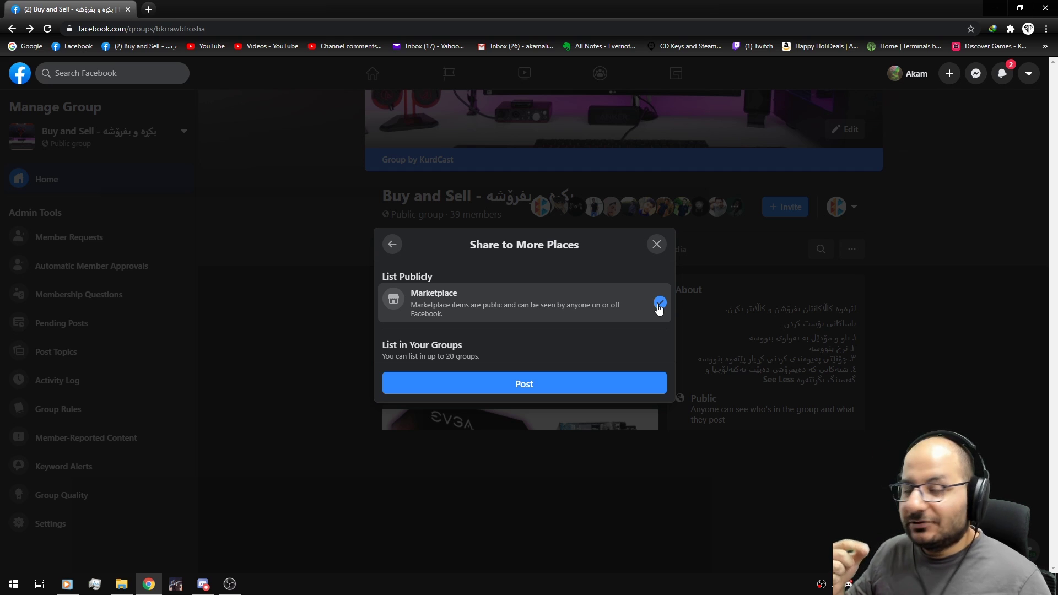
left_click(510, 391)
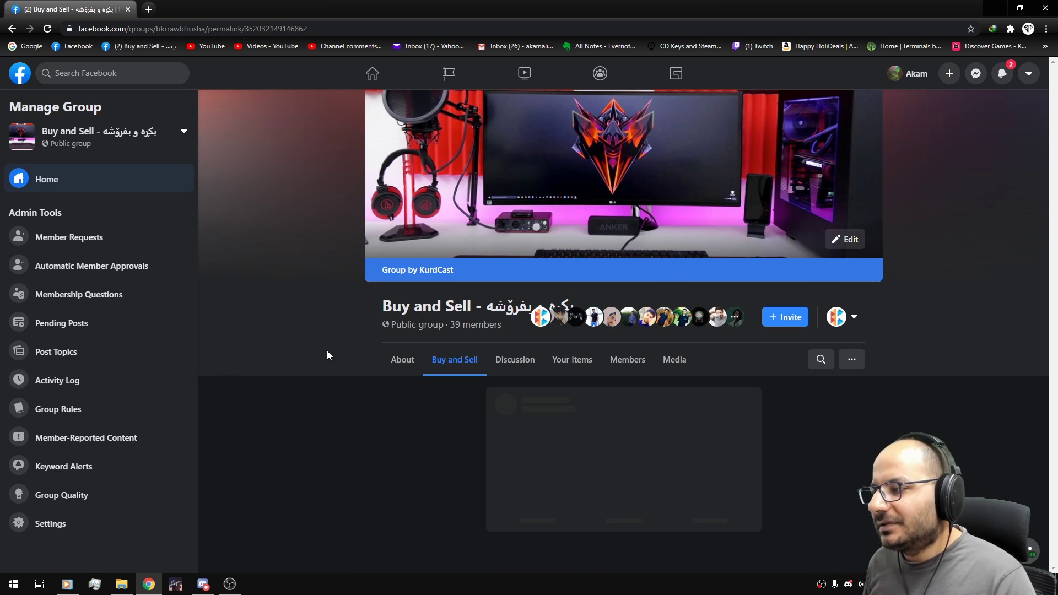
Step: Examine the posted Elgato listing, including its status notice, the description's product prices and the price line under the photo
scroll(331, 353, "down", 7)
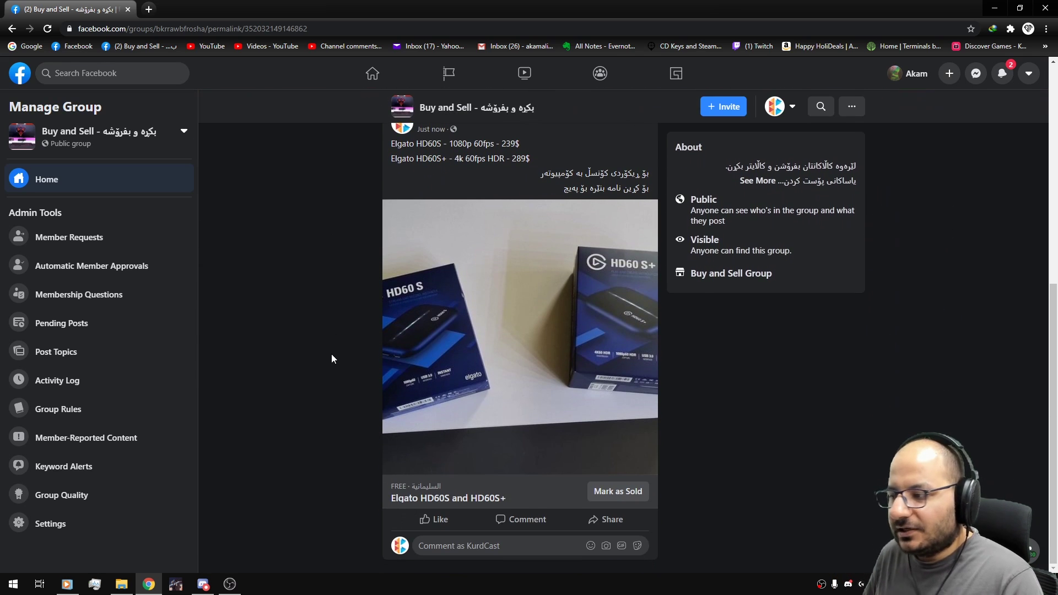
scroll(332, 352, "up", 4)
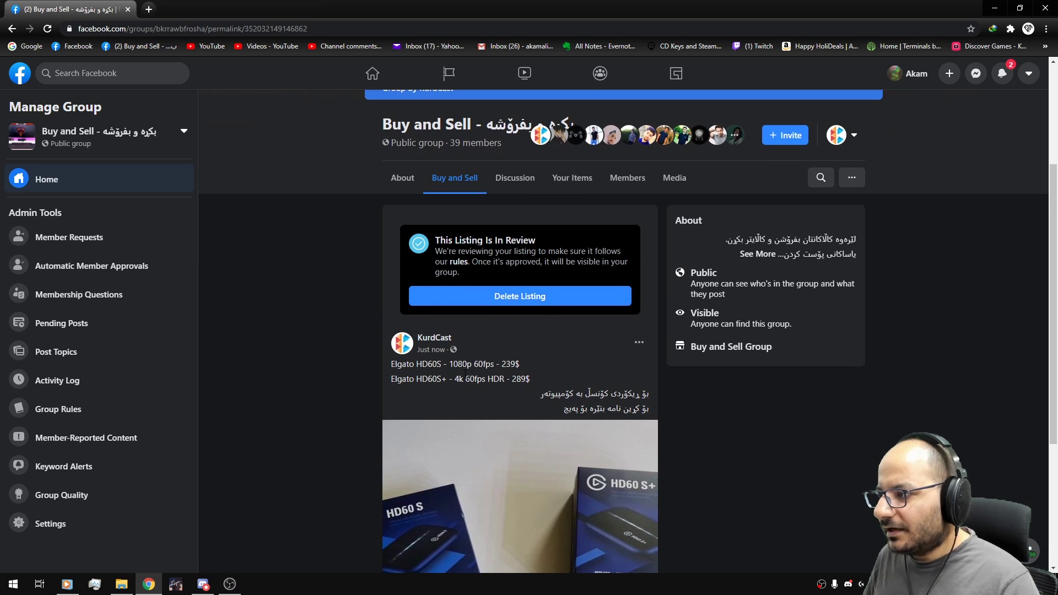
scroll(494, 376, "down", 1)
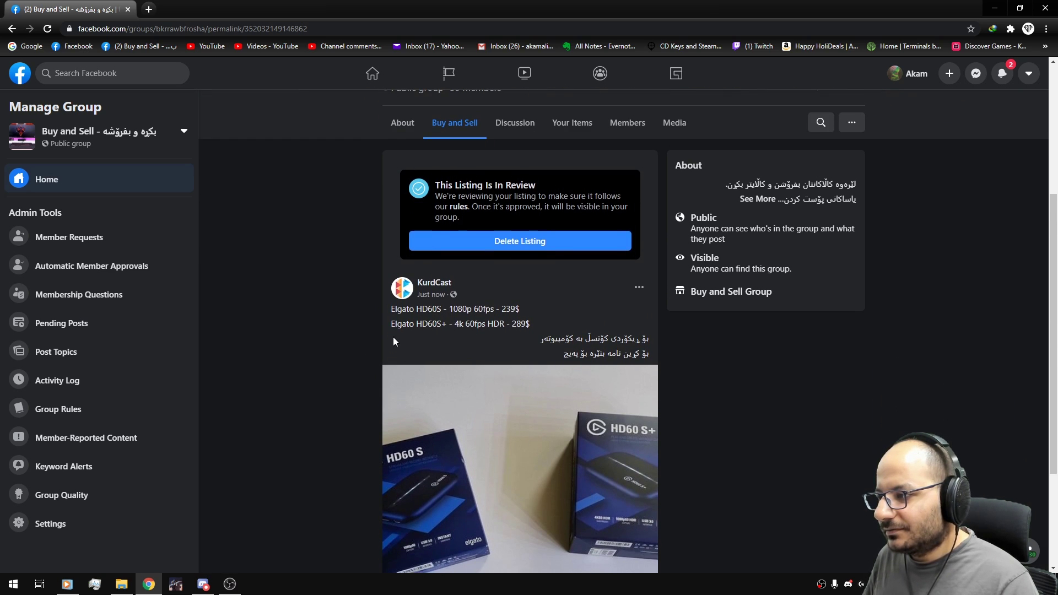
scroll(537, 335, "down", 3)
scroll(503, 209, "up", 1)
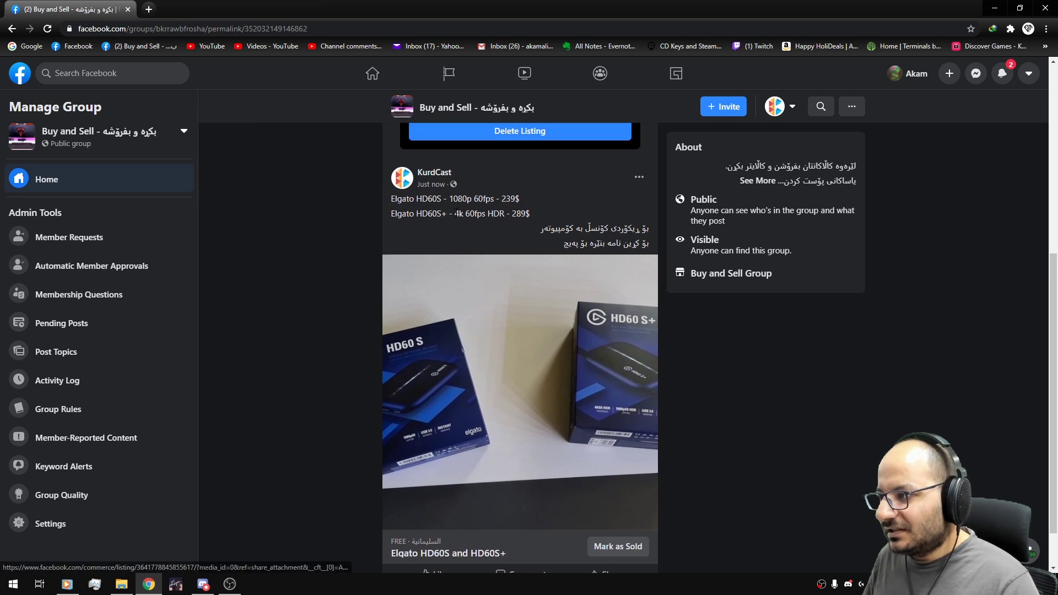
scroll(503, 220, "down", 1)
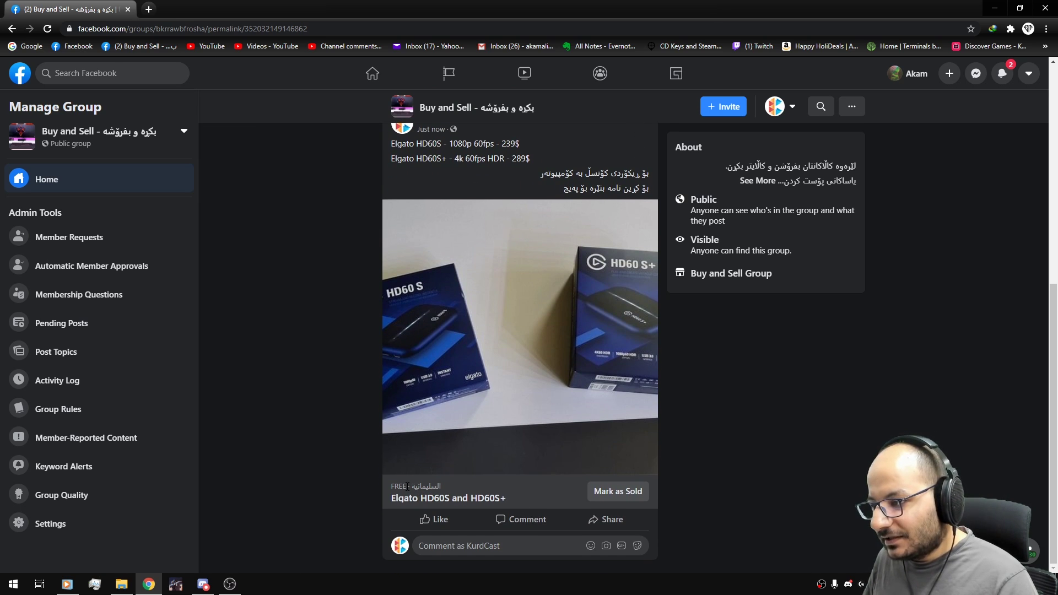
left_click_drag(406, 486, 394, 486)
left_click(419, 497)
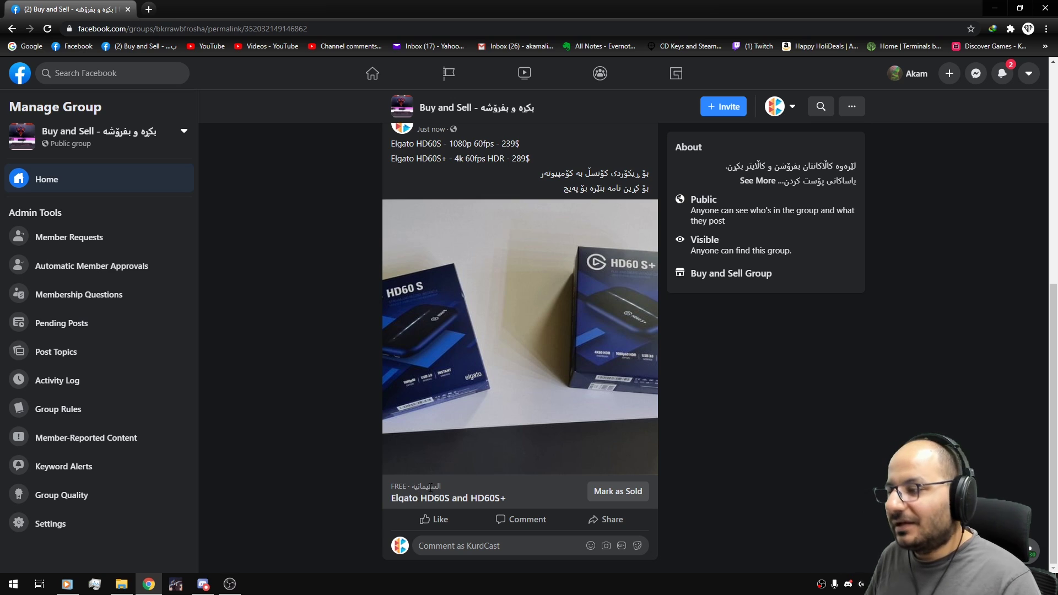
scroll(466, 493, "up", 1)
left_click_drag(531, 216, 452, 202)
scroll(485, 293, "down", 1)
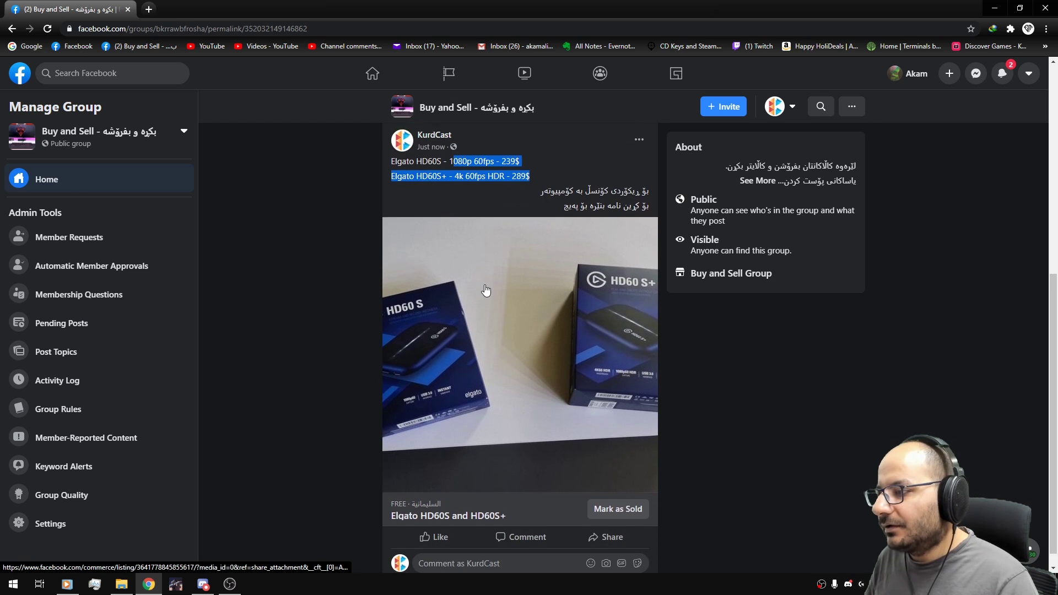
left_click(308, 331)
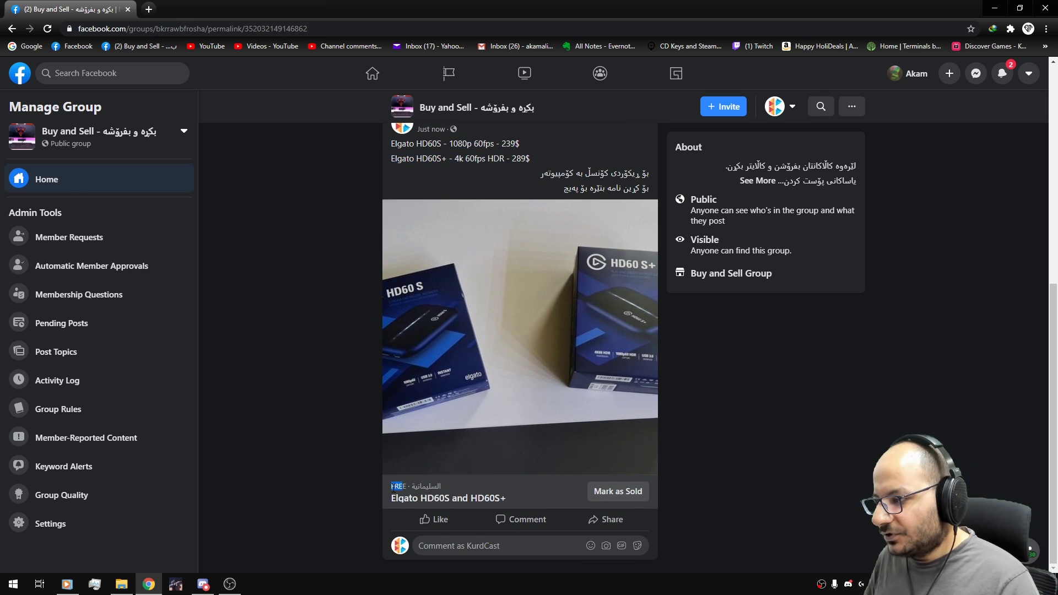
Step: Return to the group's Buy and Sell feed, view the group's About page, and look through the feed's existing listings
key("alt+Left")
scroll(317, 451, "up", 2)
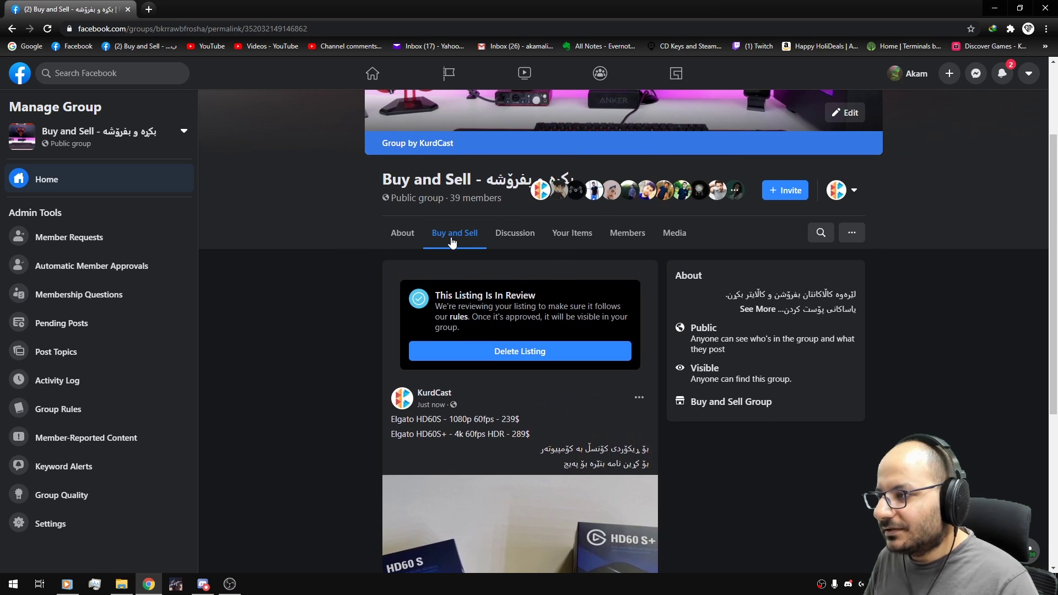
scroll(356, 298, "down", 6)
scroll(356, 299, "up", 9)
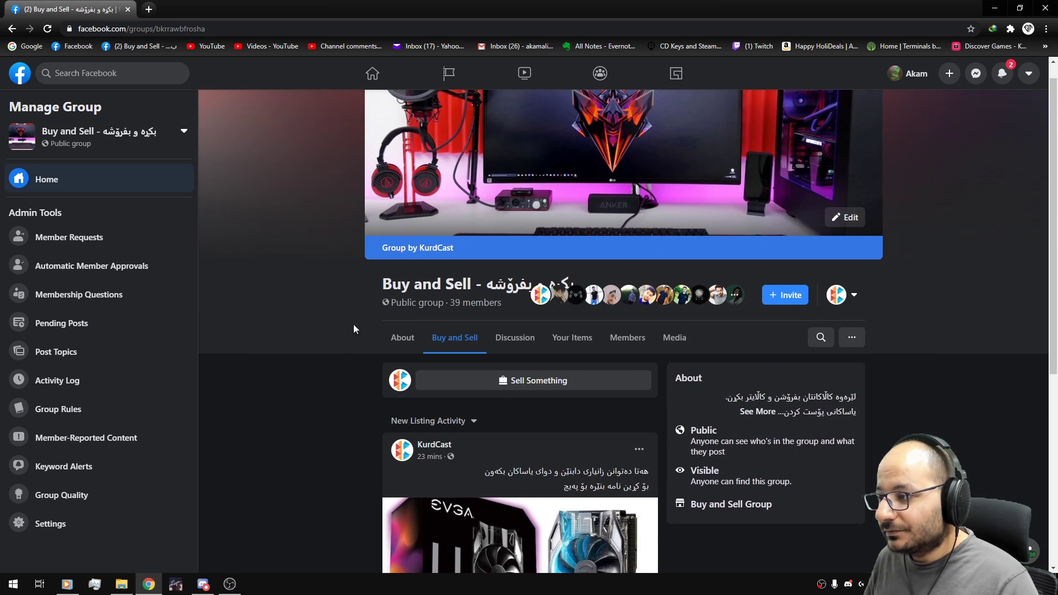
left_click(401, 338)
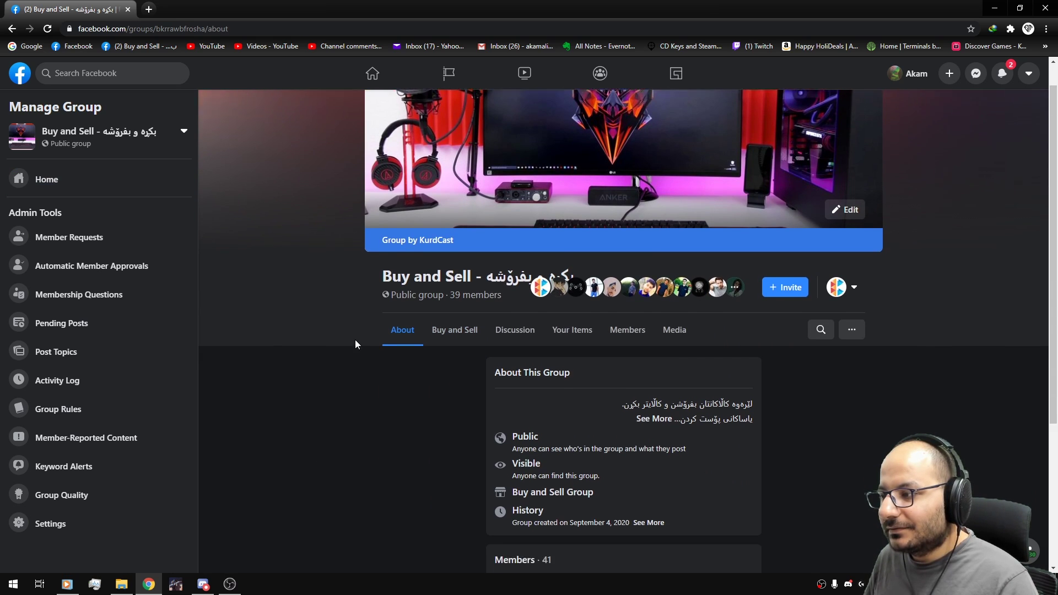
left_click(453, 309)
scroll(346, 331, "down", 3)
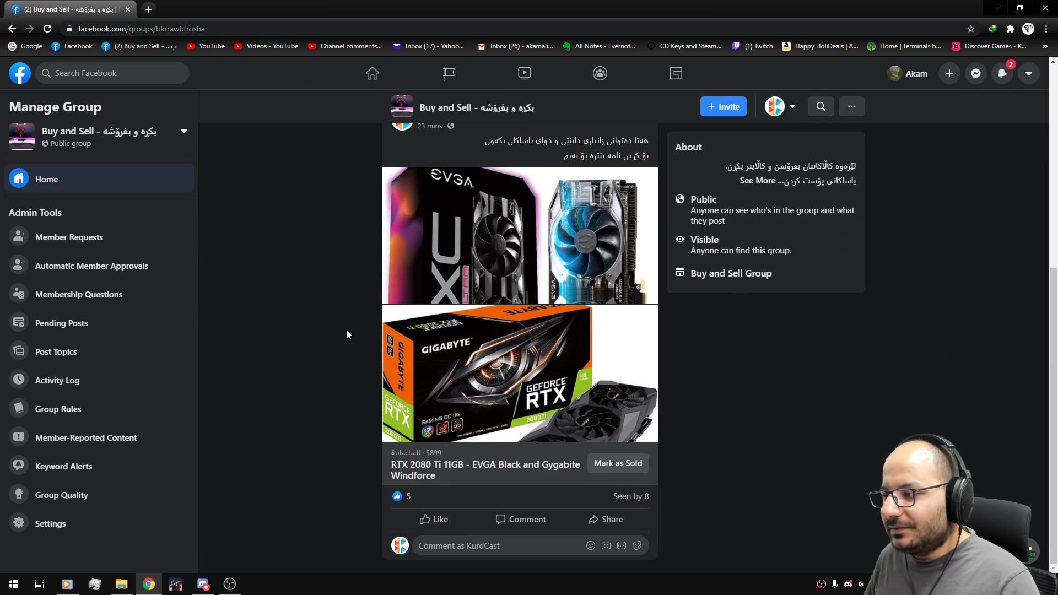
scroll(347, 331, "up", 1)
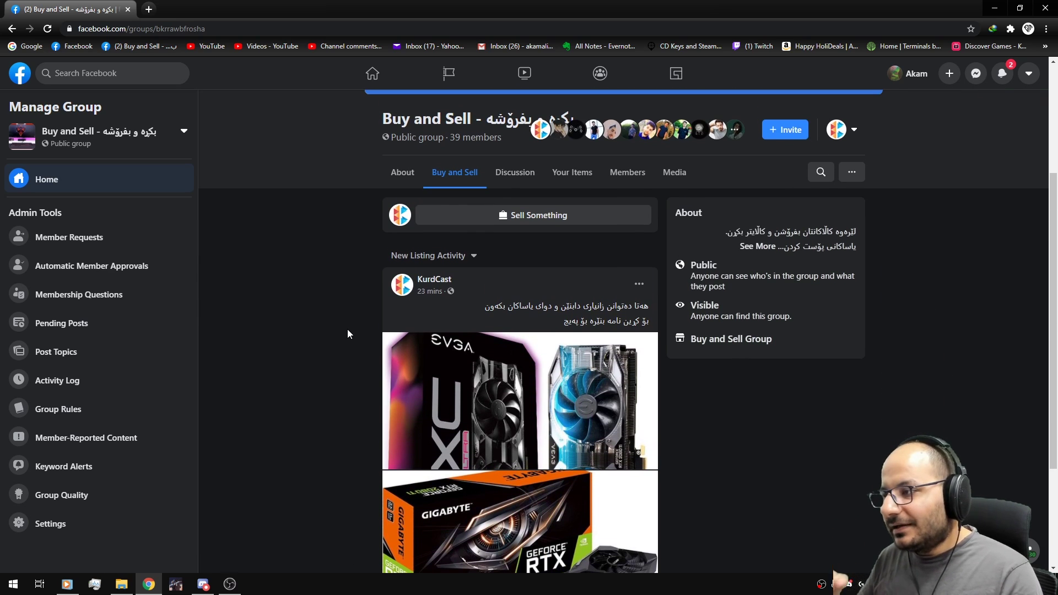